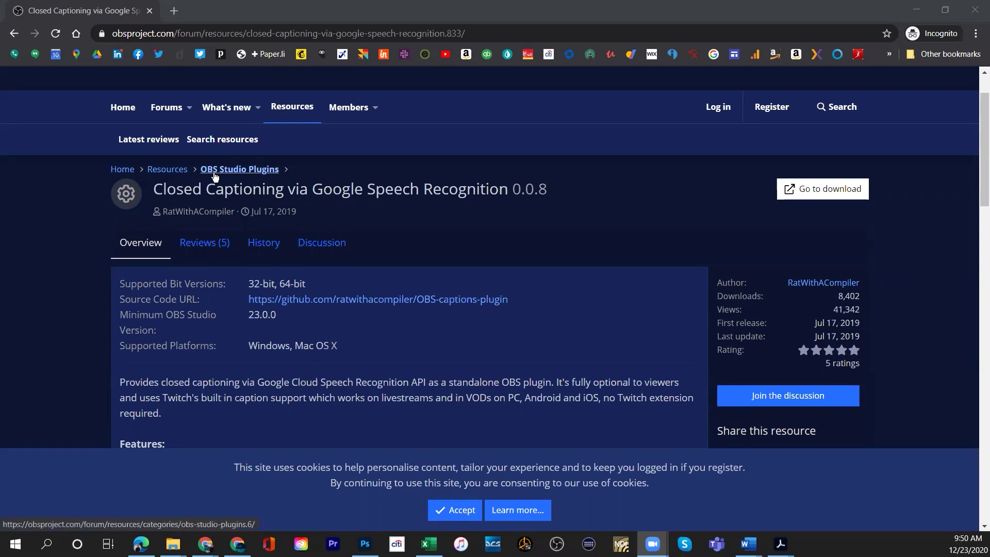
- Browse the OBS Forums Resources categories, then return to the Closed Captioning plugin page
left_click(289, 115)
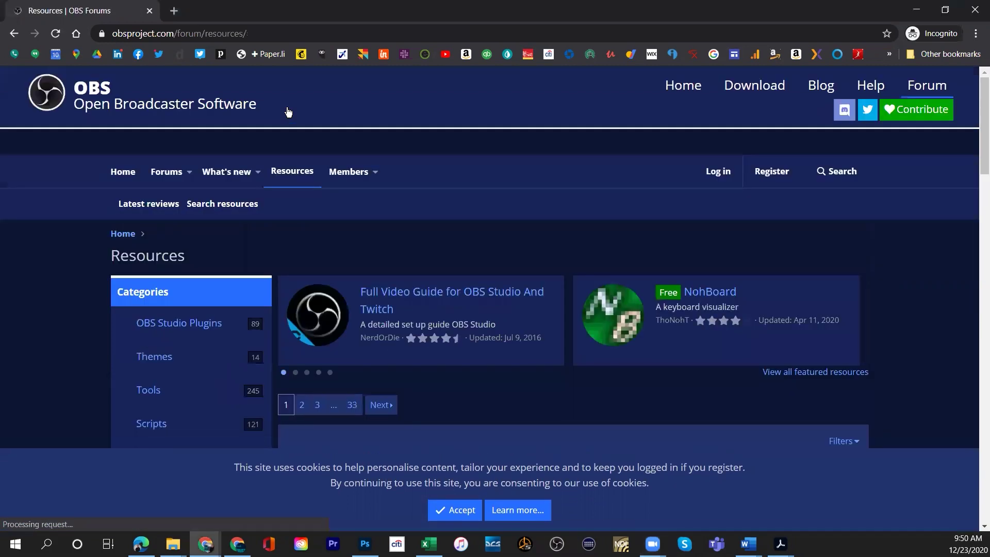
scroll(204, 287, "down", 4)
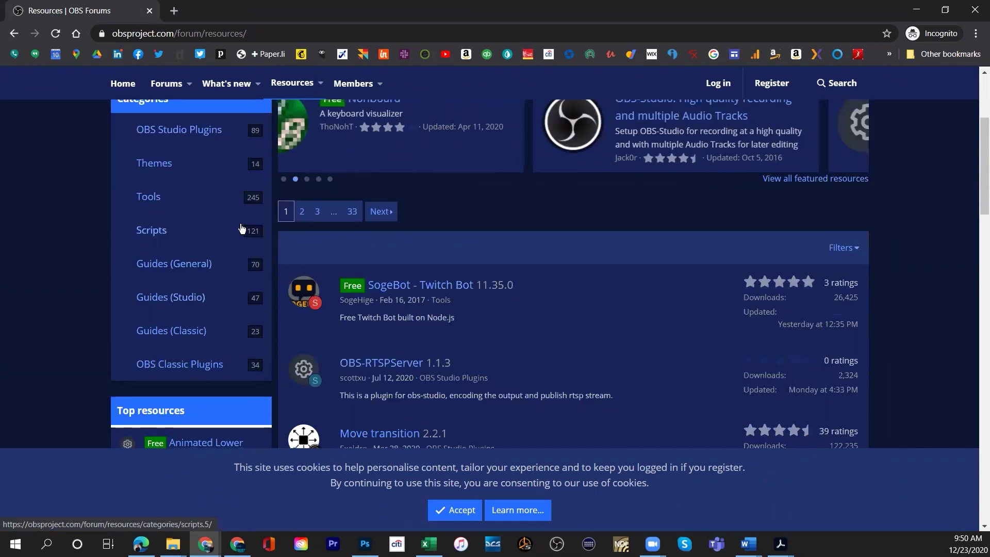
scroll(223, 218, "up", 1)
scroll(223, 217, "up", 1)
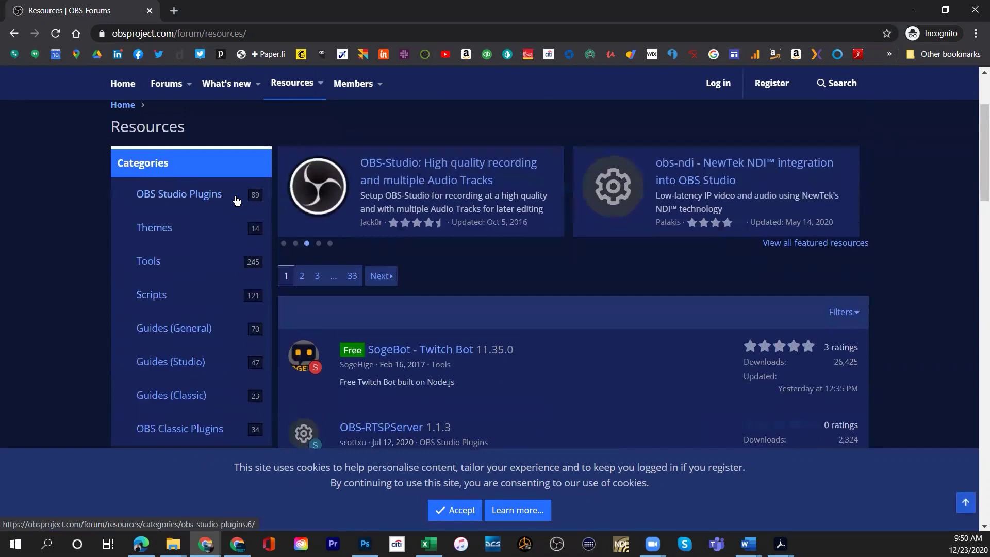
scroll(171, 200, "down", 3)
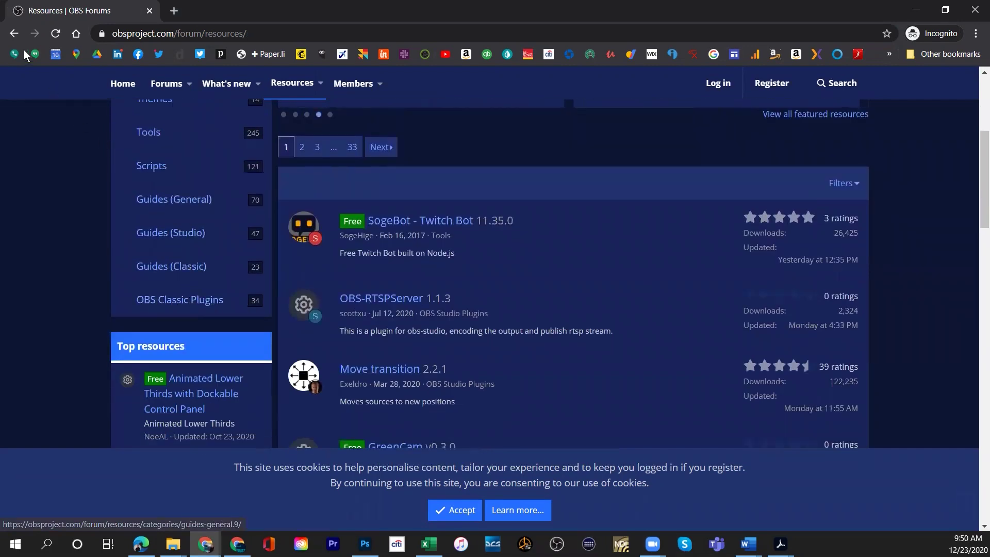
left_click(14, 33)
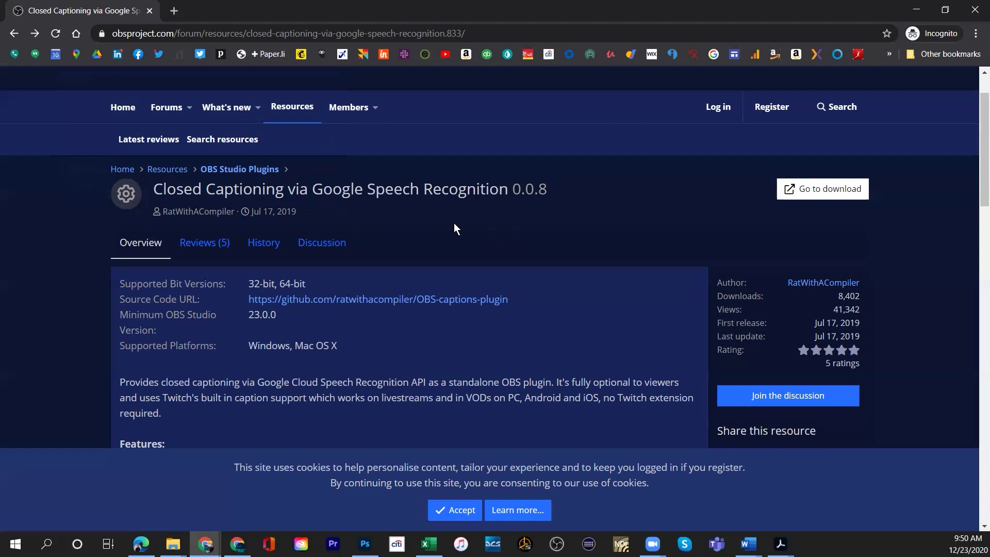
- Open the plugin's OBS-captions-plugin GitHub repo and read through its README installation steps
left_click(432, 301)
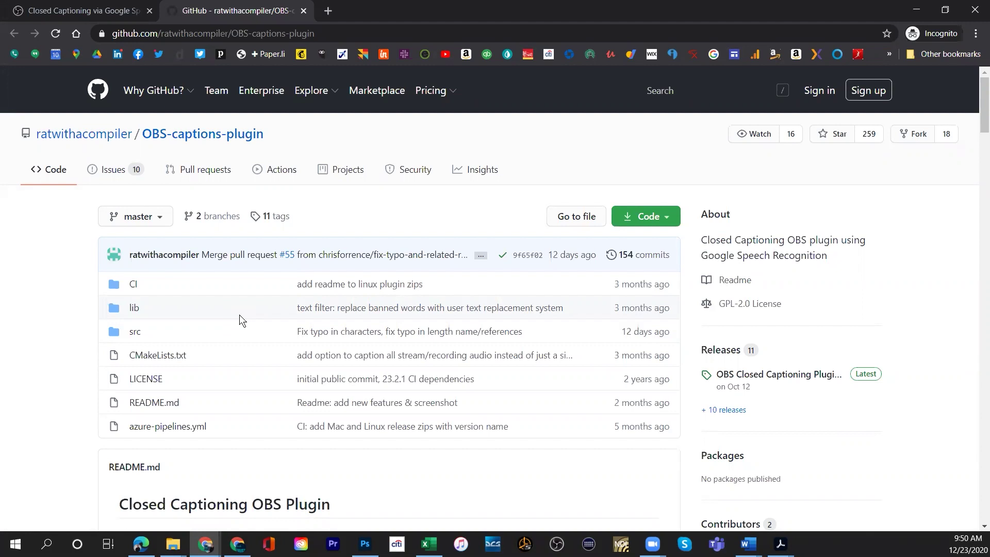
scroll(239, 315, "down", 14)
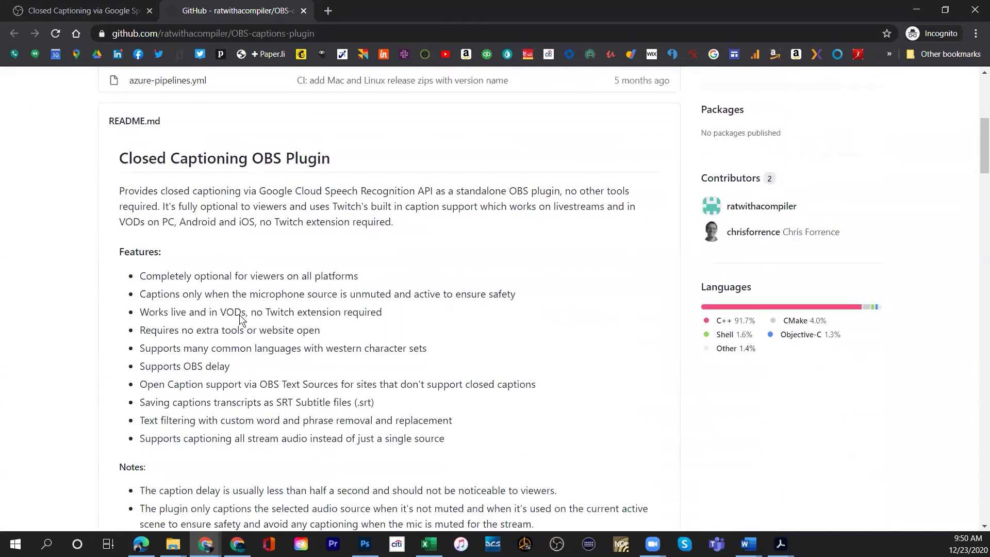
scroll(239, 319, "down", 2)
scroll(241, 319, "up", 5)
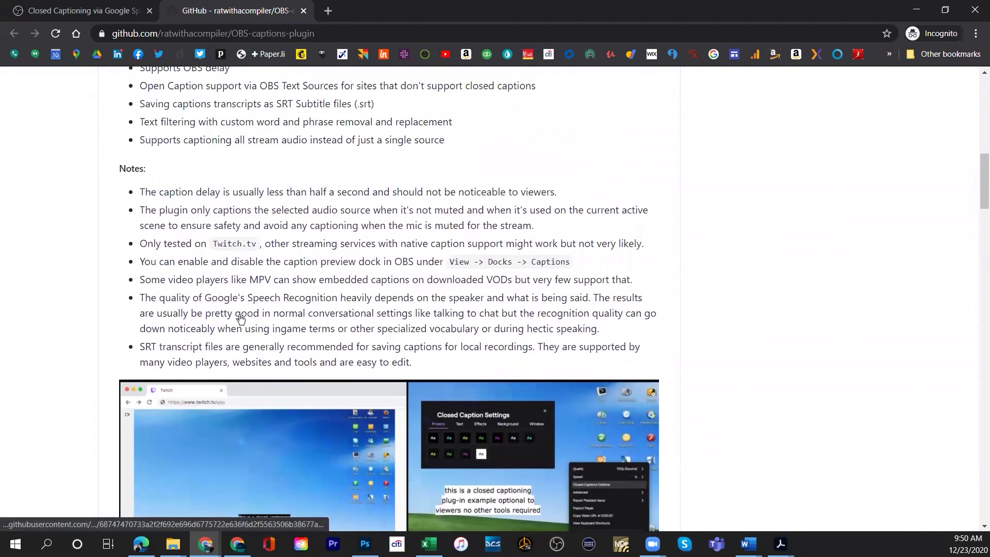
scroll(240, 319, "up", 1)
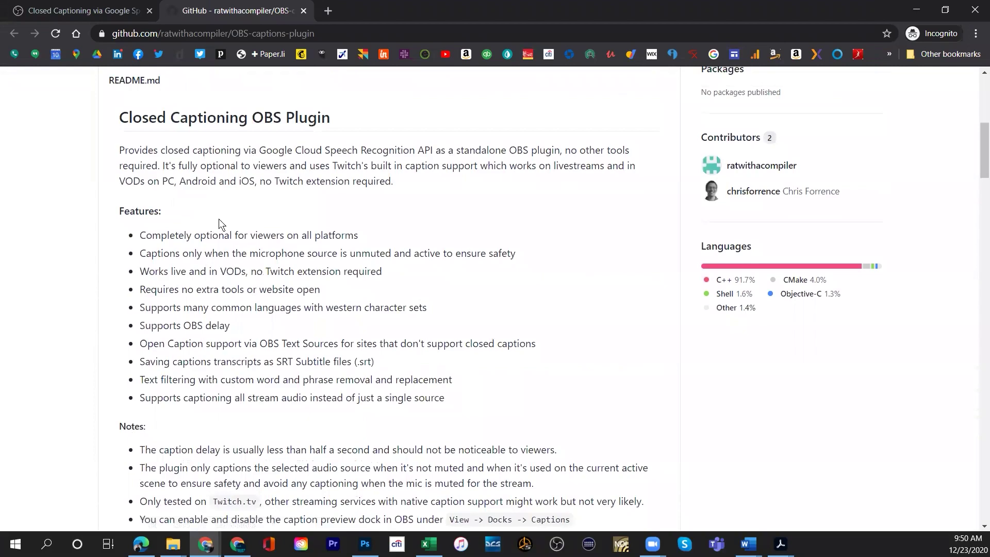
scroll(249, 245, "up", 1)
scroll(256, 267, "down", 12)
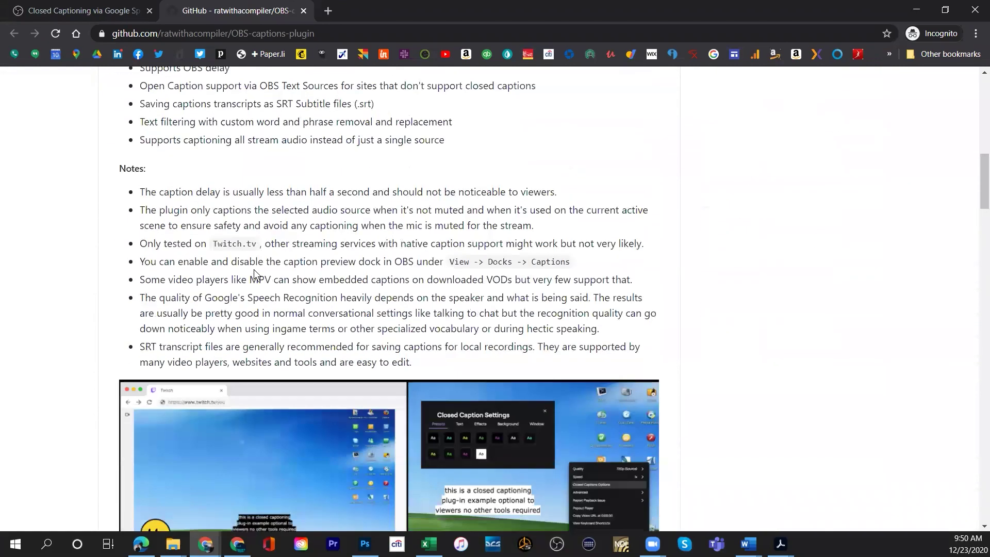
scroll(254, 274, "down", 10)
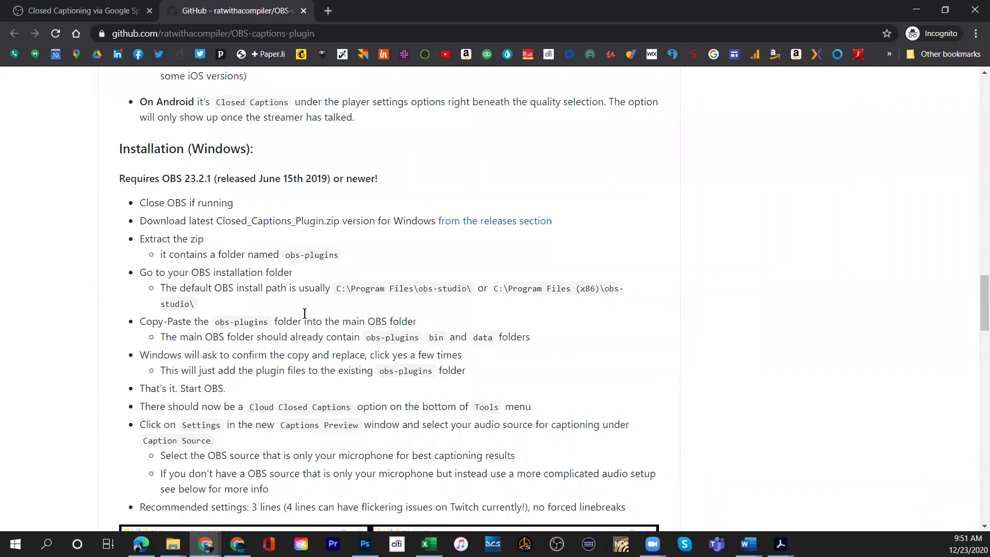
scroll(305, 313, "down", 7)
scroll(304, 316, "down", 15)
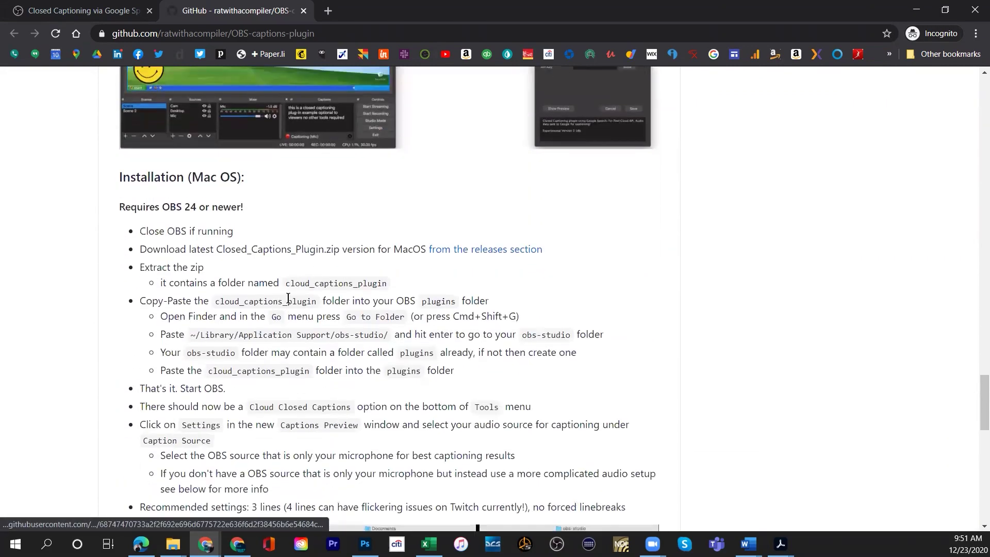
scroll(287, 298, "down", 2)
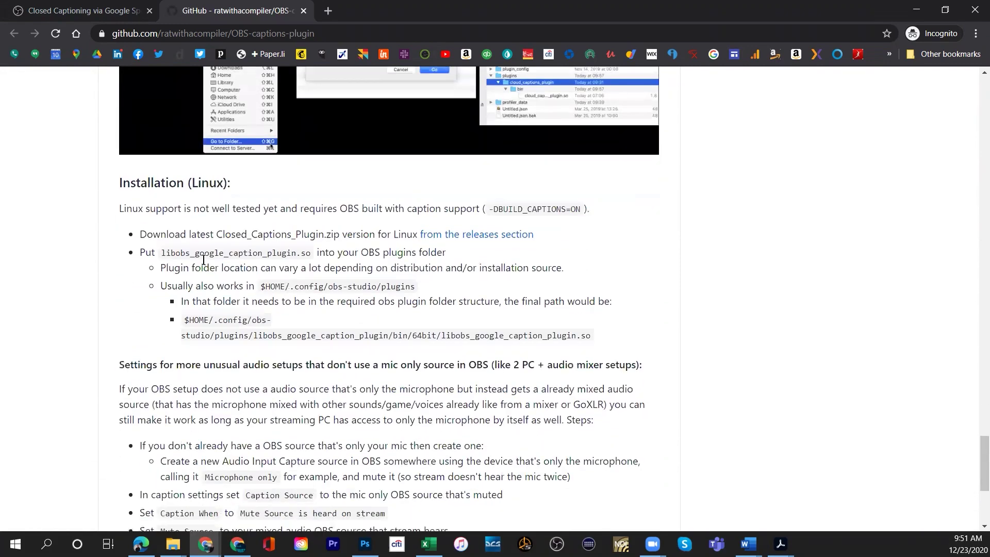
scroll(232, 265, "up", 12)
scroll(232, 265, "up", 20)
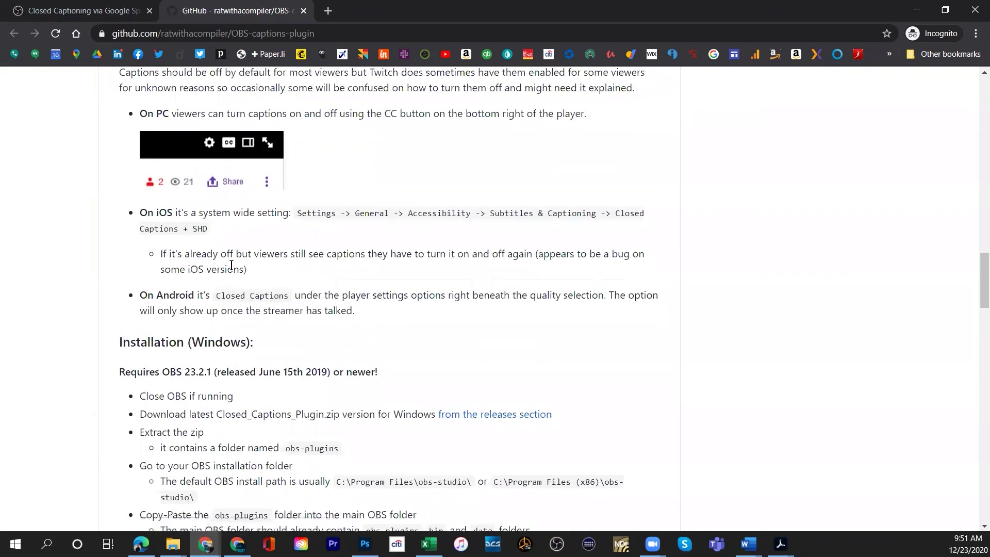
scroll(231, 265, "up", 15)
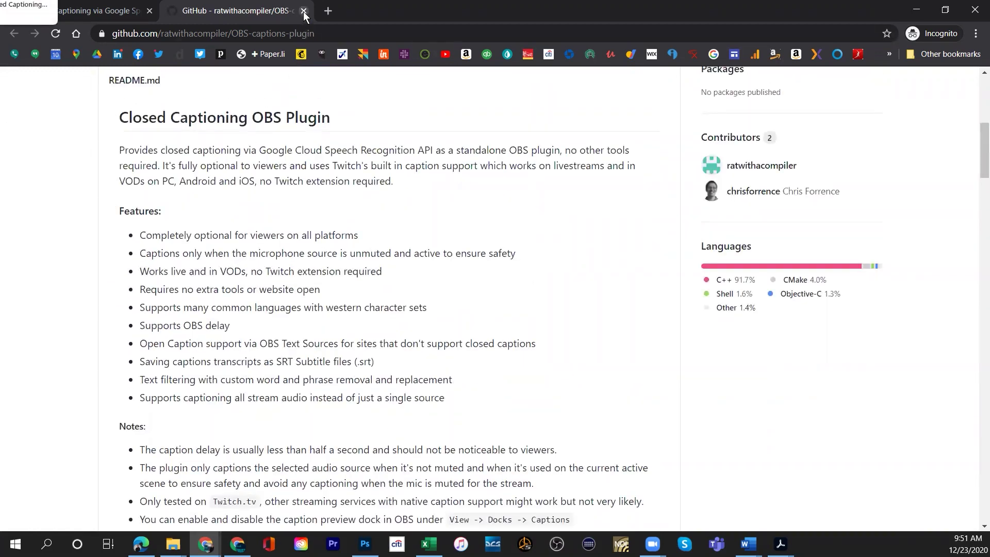
- Close Chrome so OBS Studio with the empty Left Screen scene is in front
left_click(975, 10)
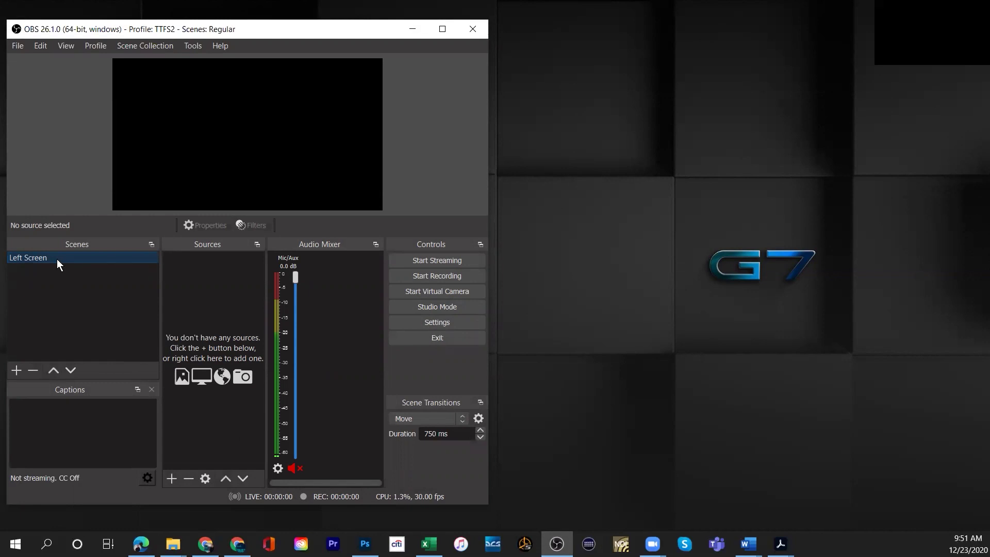
- Add a Display Capture source named 'Laptop Screen' capturing Display 2 (1920x1080)
left_click(171, 478)
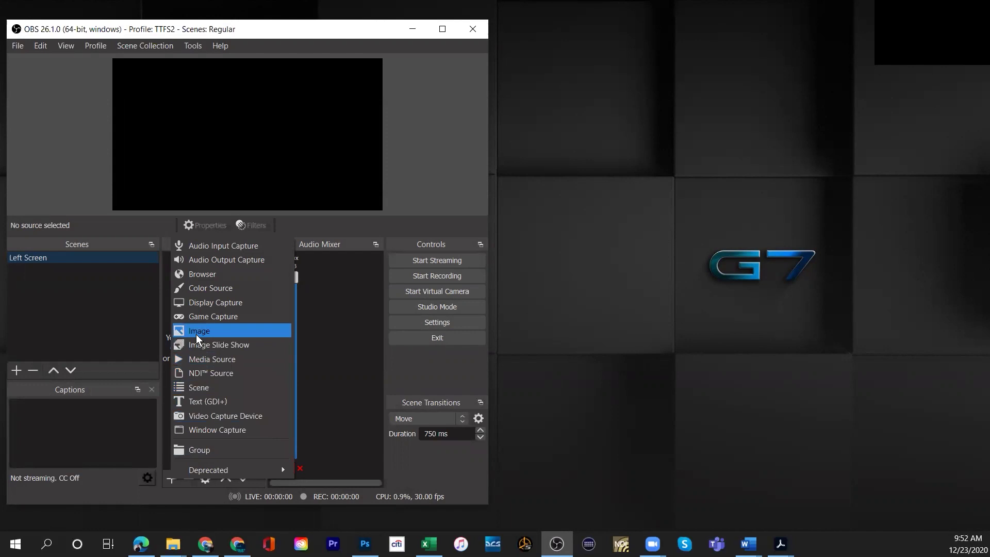
left_click(192, 304)
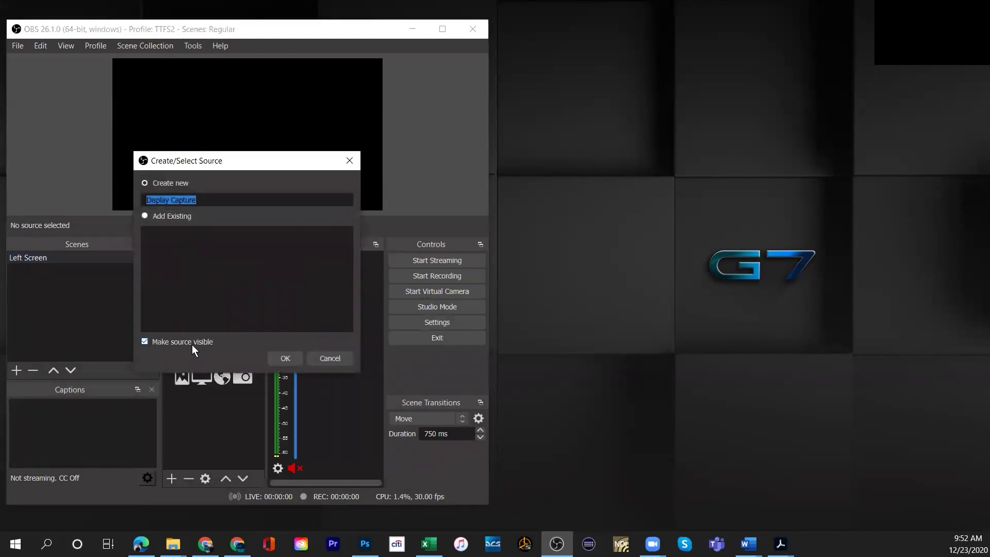
type("Laptop Screen")
left_click(282, 358)
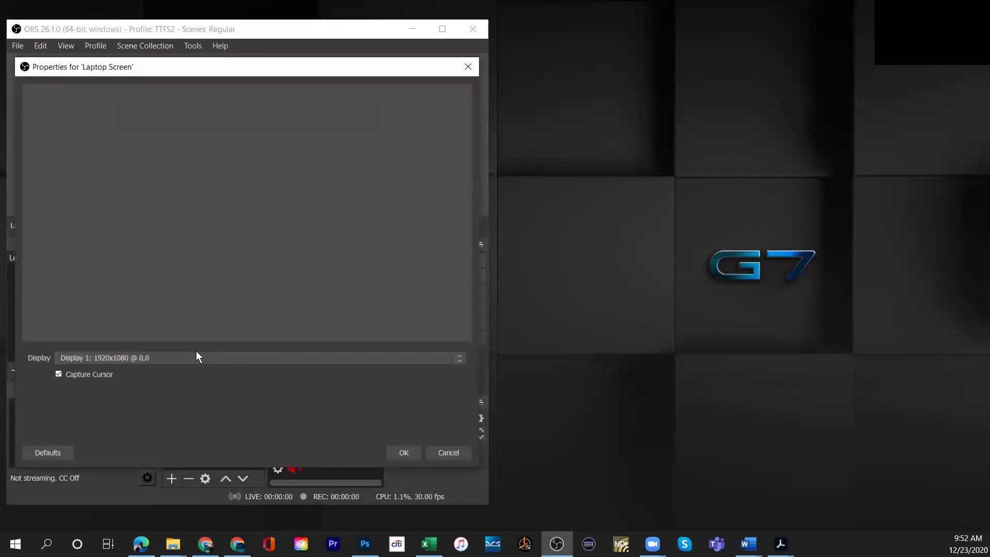
left_click(198, 356)
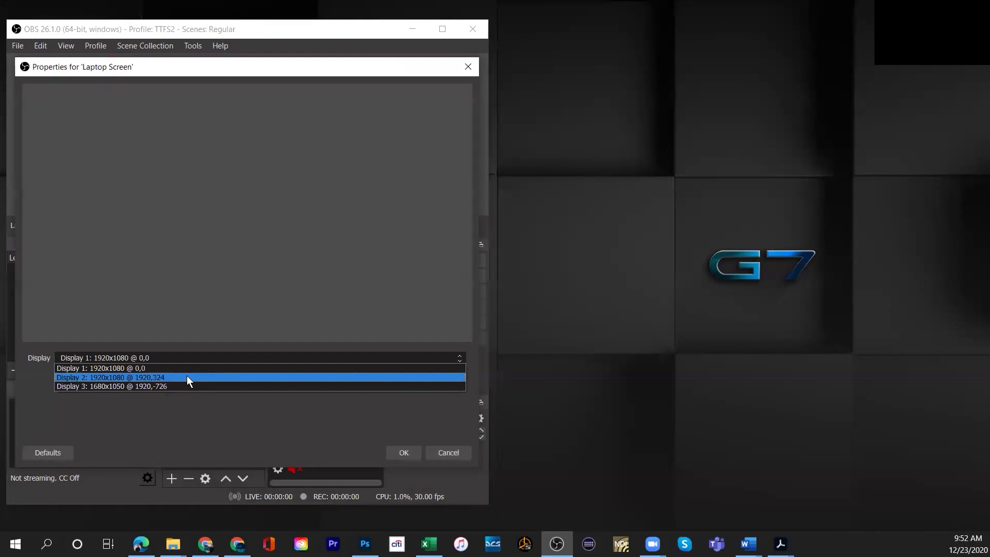
left_click(188, 376)
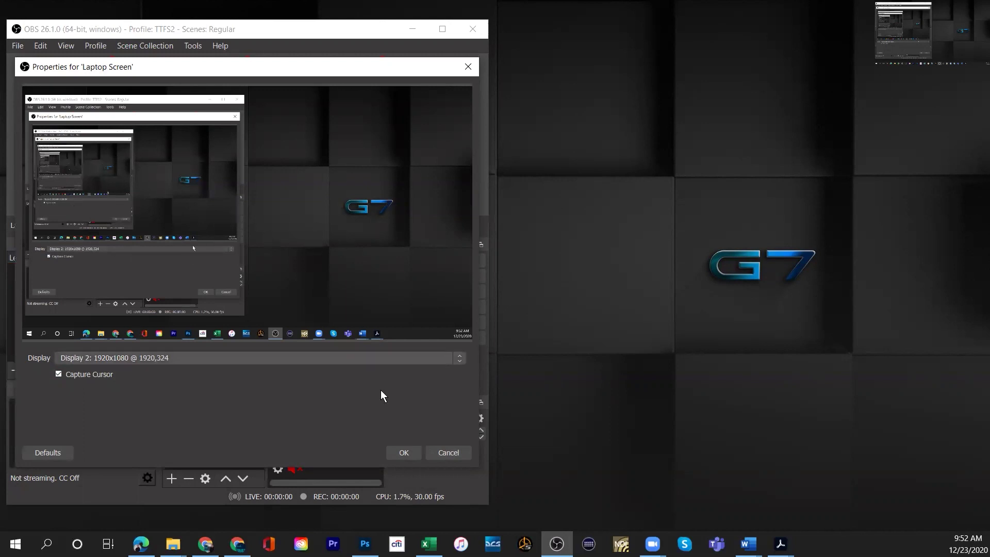
- Confirm the Laptop Screen properties and open the Cloud Closed Captions preview from Tools
left_click(402, 454)
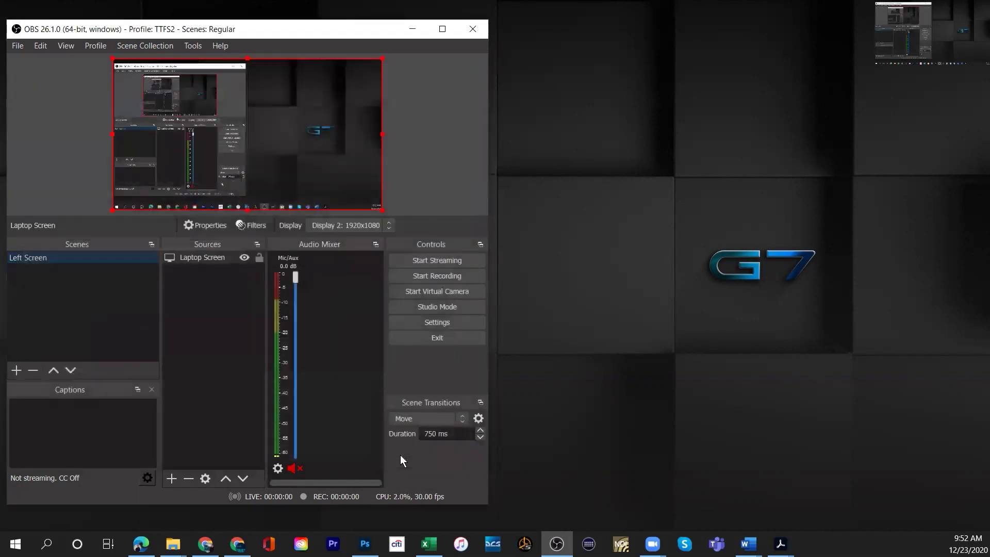
left_click(194, 47)
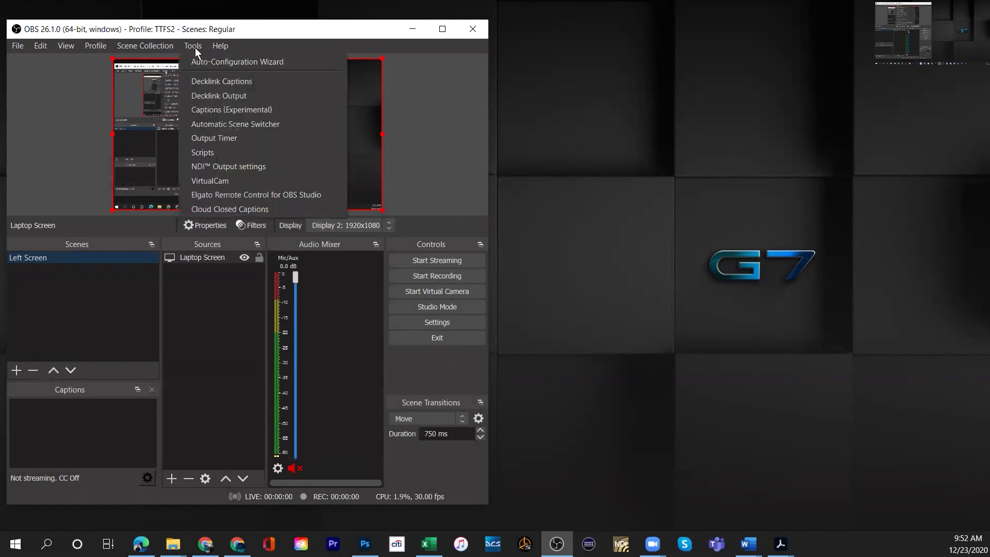
left_click(208, 211)
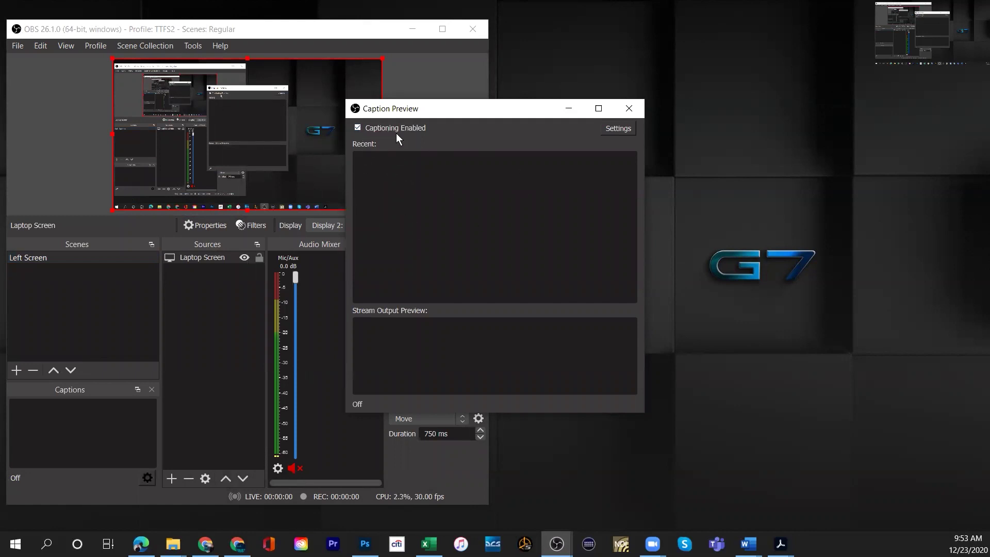
- Open Caption Settings, narrow it, and position it and Caption Preview beside the main window
left_click(611, 129)
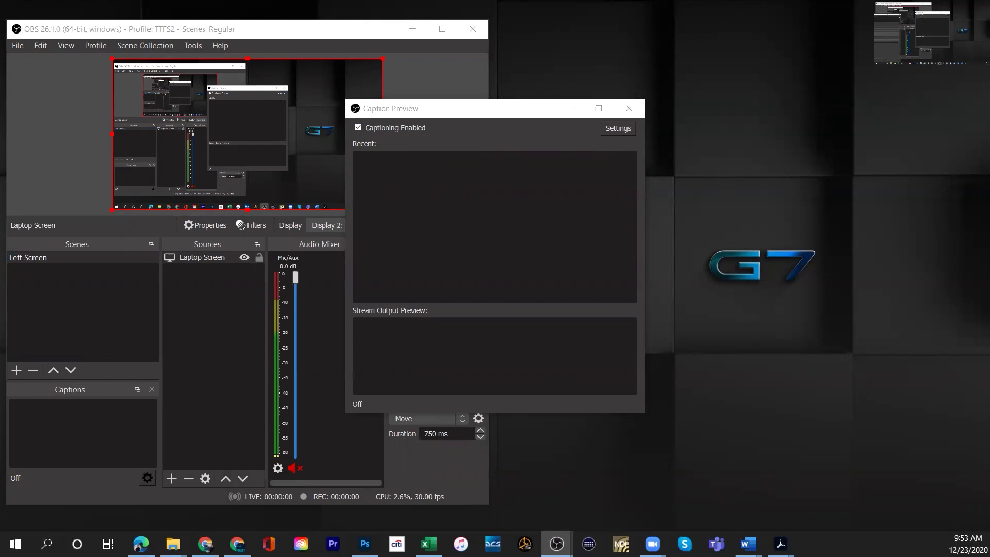
left_click_drag(989, 47, 814, 46)
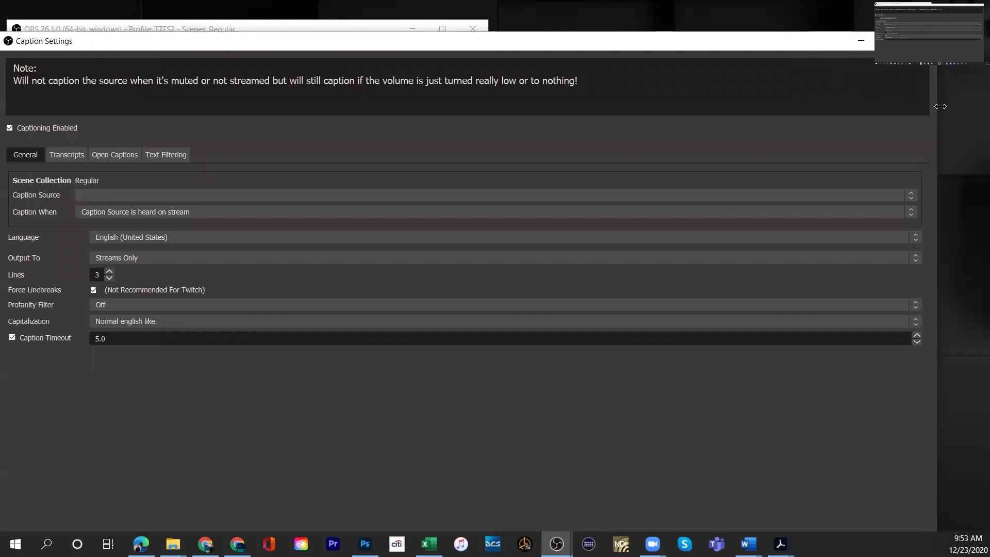
left_click_drag(941, 107, 844, 42)
left_click_drag(518, 107, 569, 95)
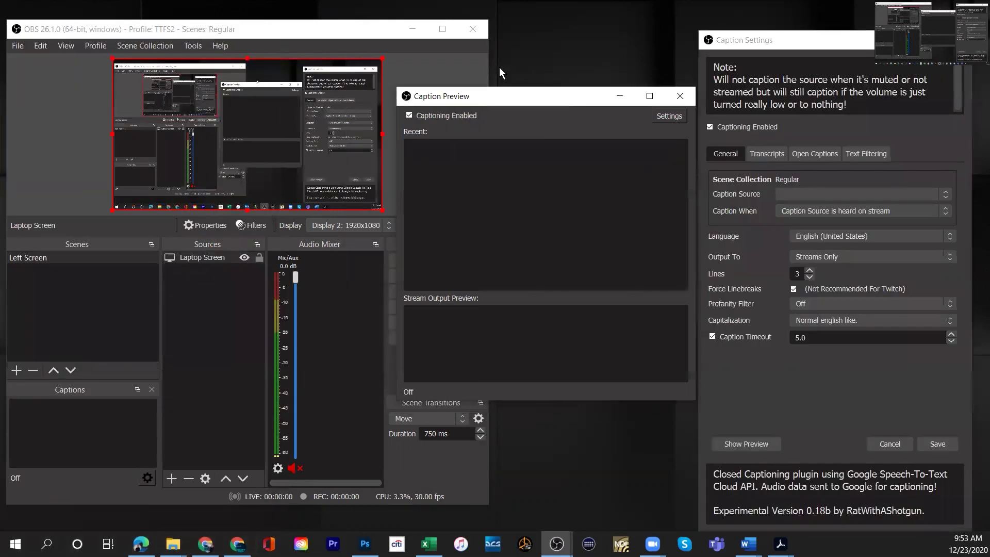
left_click(436, 77)
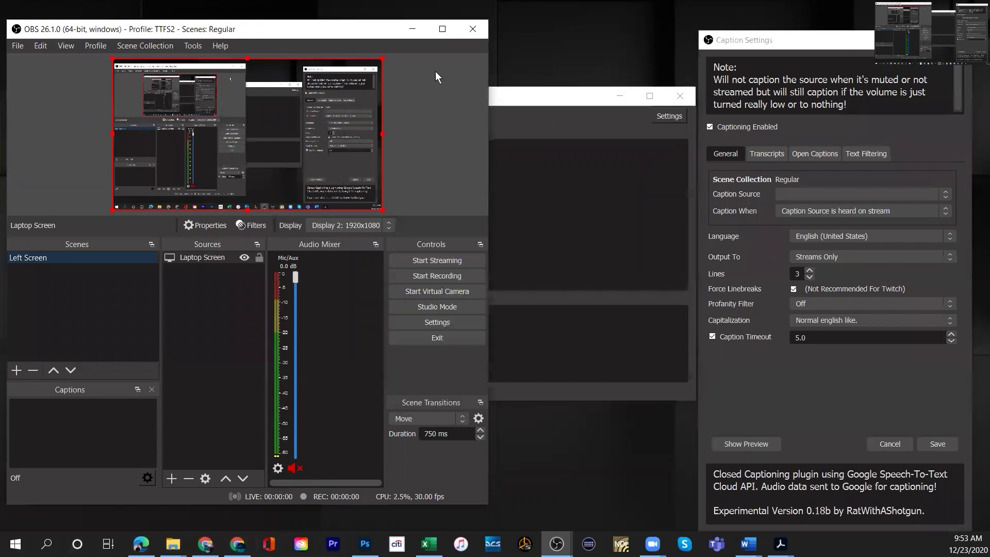
left_click(535, 101)
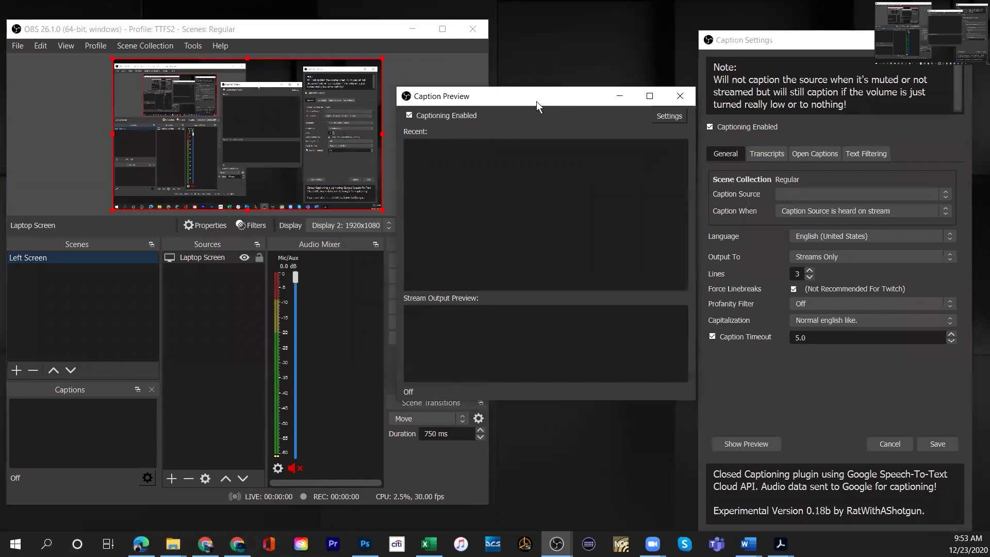
left_click_drag(537, 101, 596, 98)
left_click(779, 47)
mouse_move(808, 40)
left_mouse_down()
mouse_move(887, 32)
mouse_move(822, 32)
left_mouse_up()
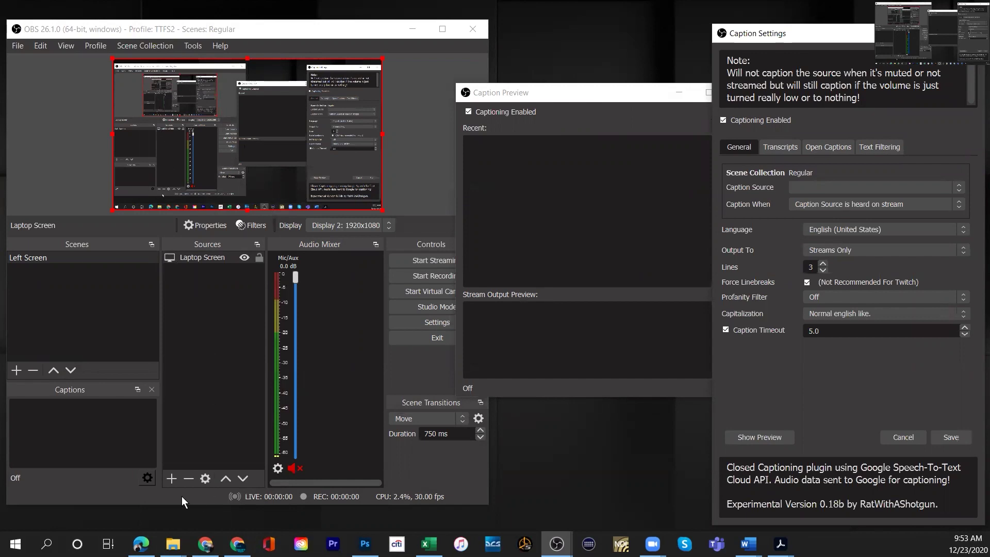
- Add an Audio Input Capture source 'Yeti' using Microphone (2- USB Advanced Audio Device)
left_click(172, 479)
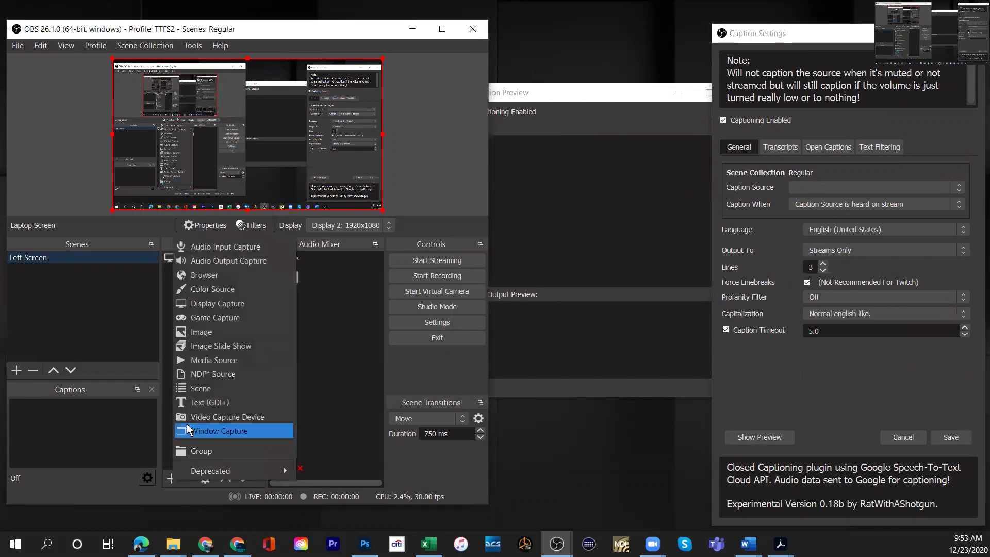
left_click(201, 245)
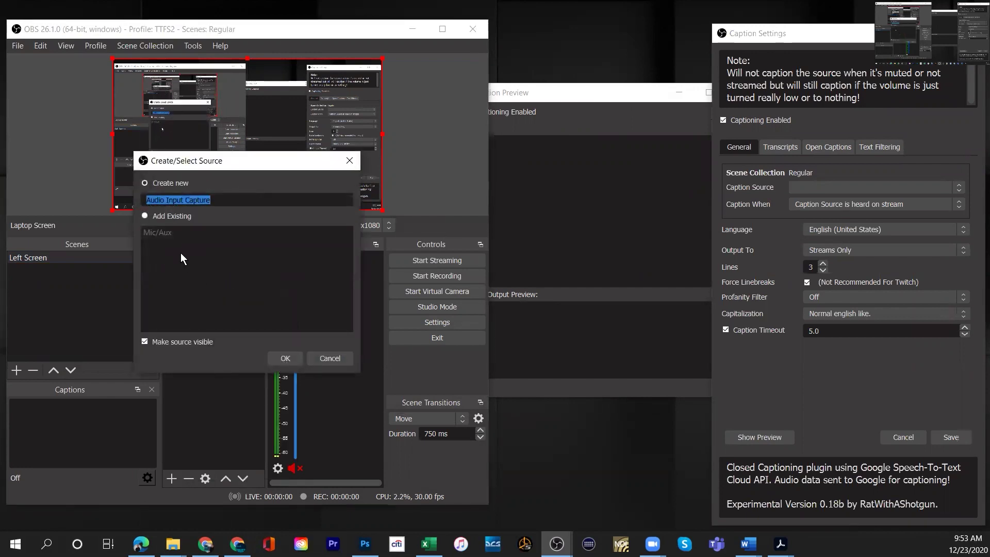
type("Yeti")
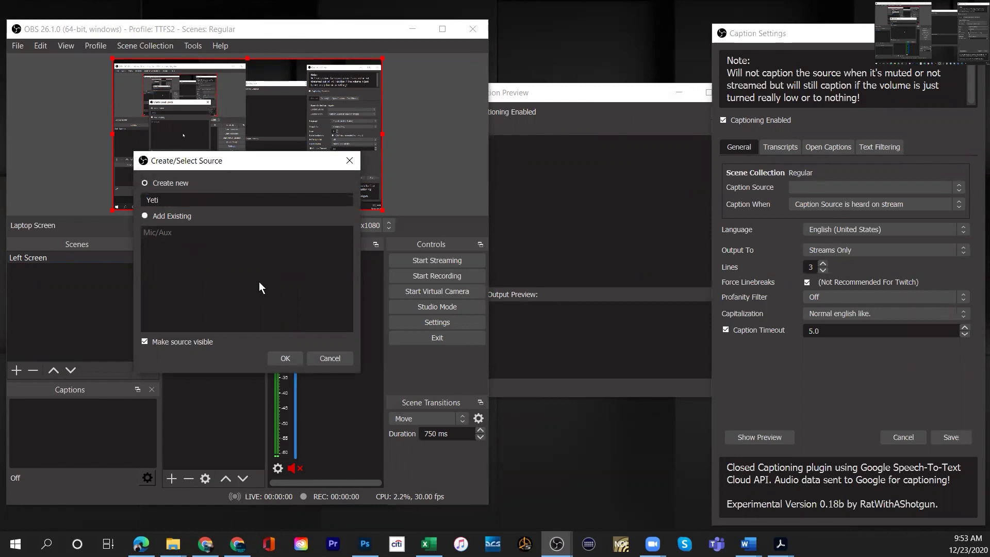
left_click(287, 359)
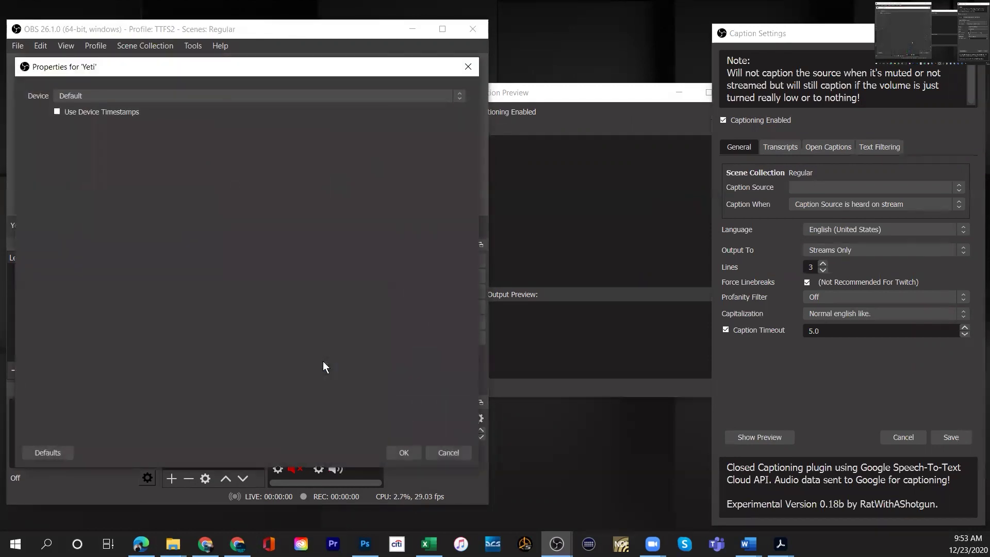
left_click(432, 96)
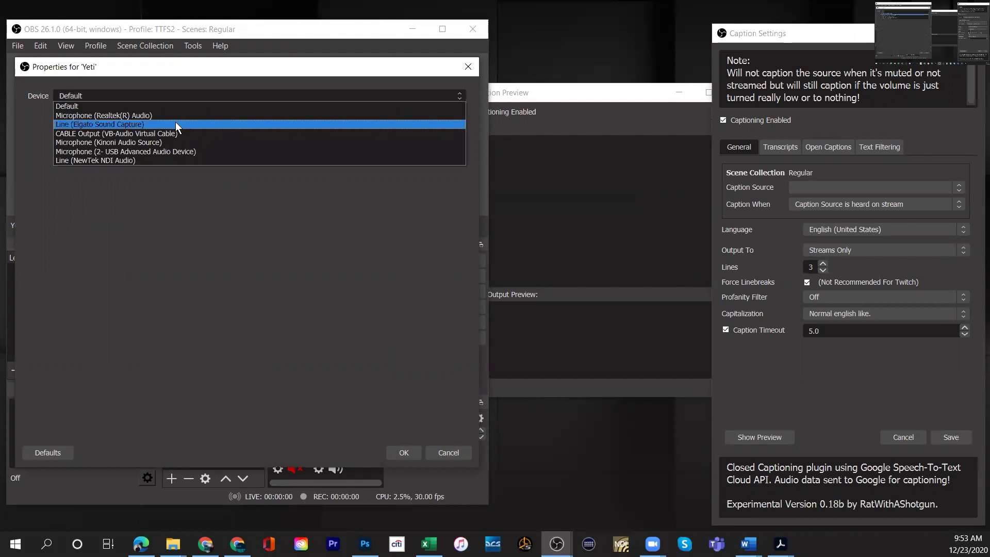
left_click(163, 152)
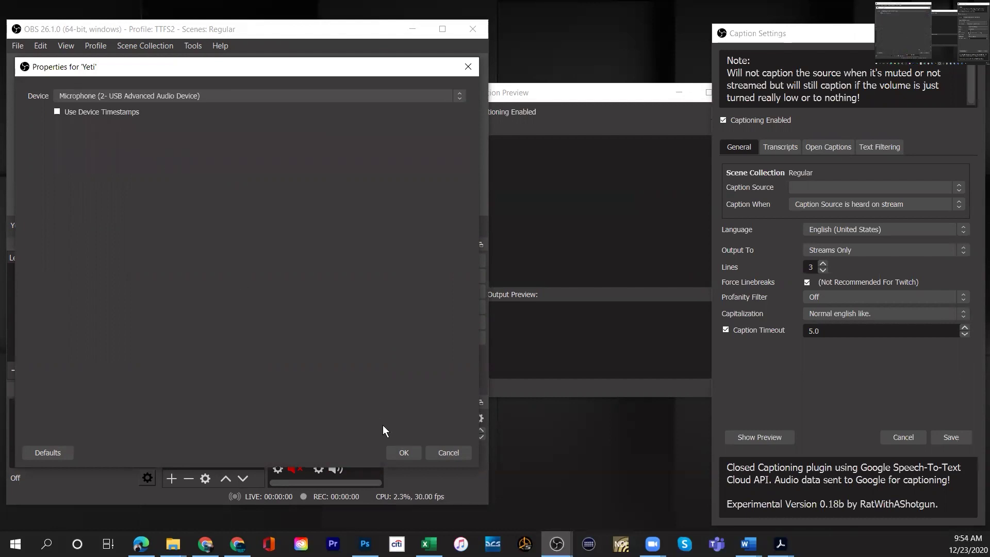
left_click(405, 452)
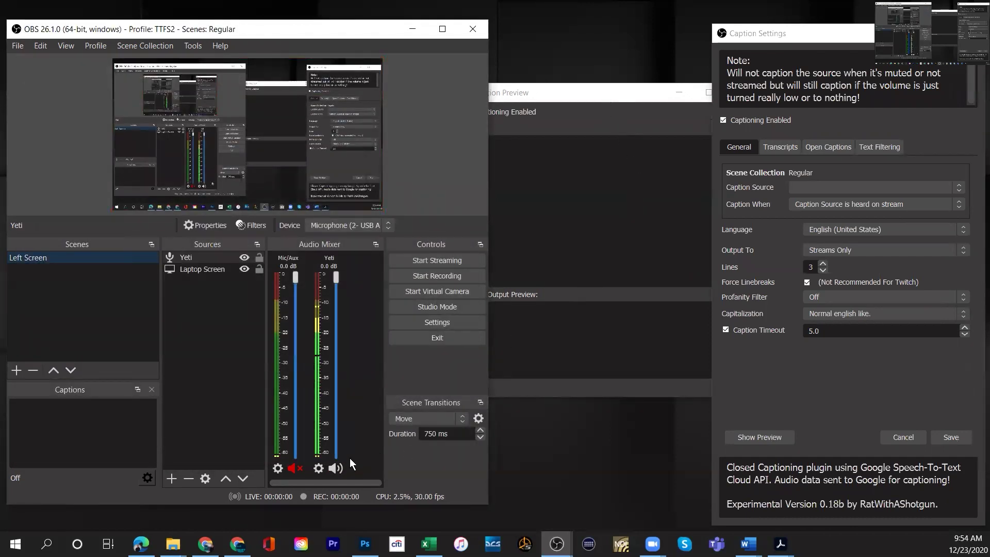
- Lower the caption Lines setting from 3 to 2 and save Caption Settings
left_click(557, 91)
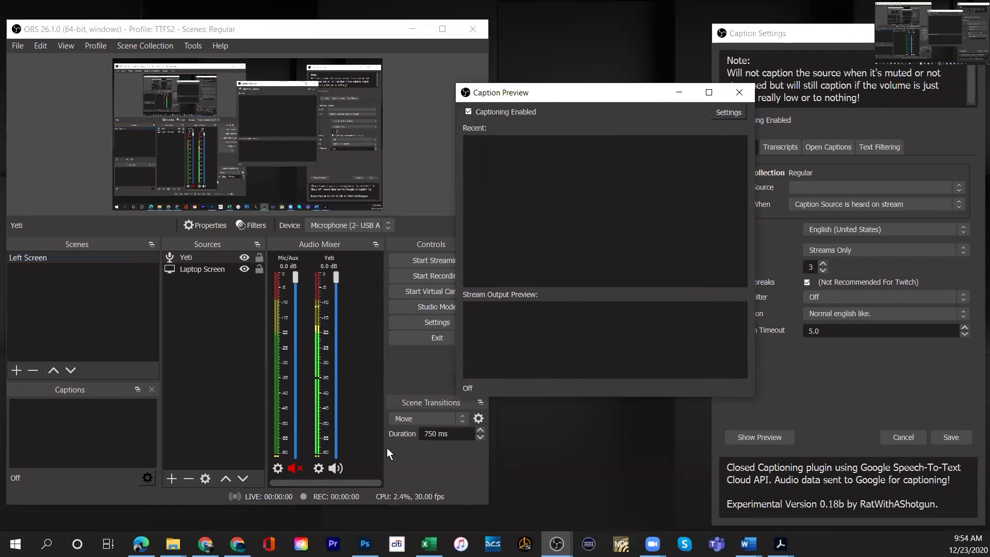
left_click(828, 37)
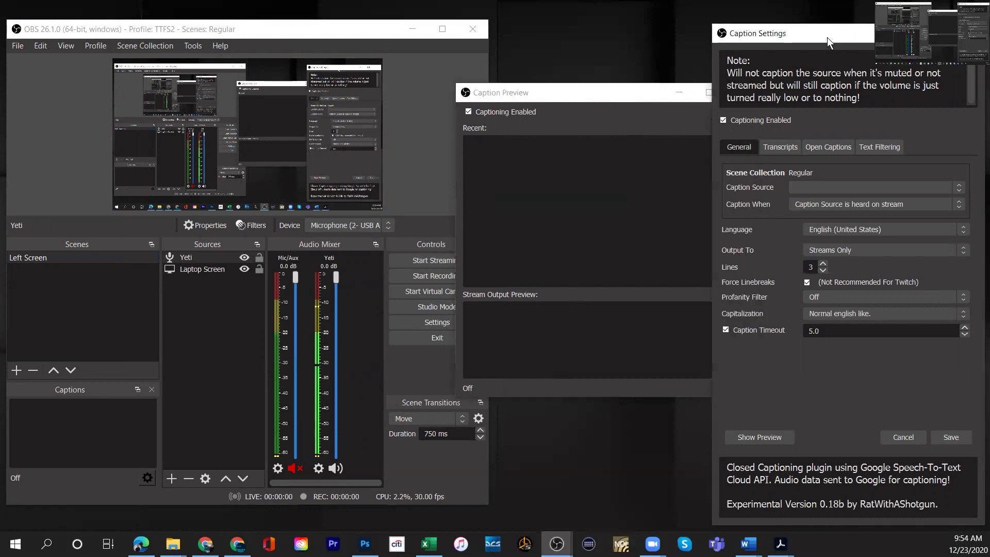
left_click(823, 269)
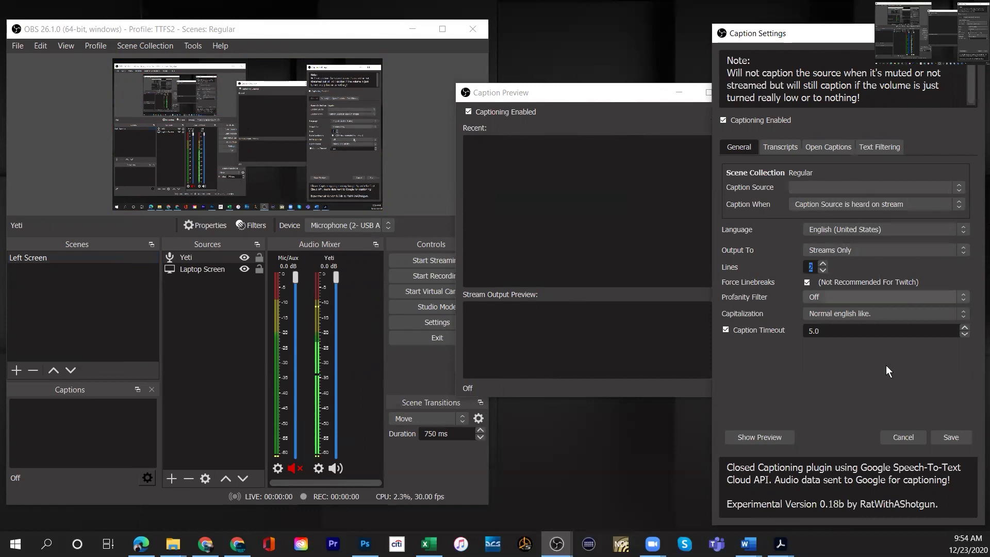
left_click(950, 438)
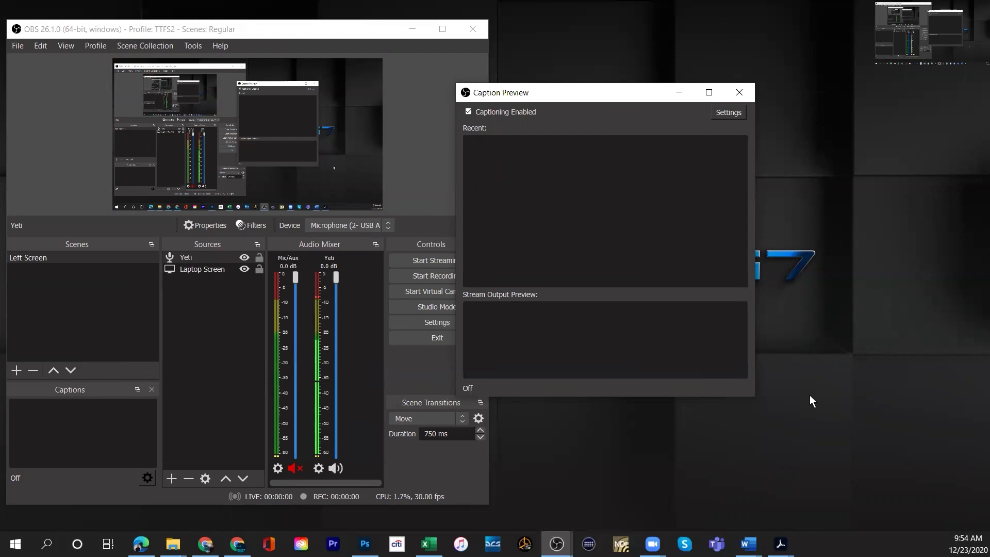
- Set the Caption Source to the Yeti microphone and save to start live captions
left_click(767, 117)
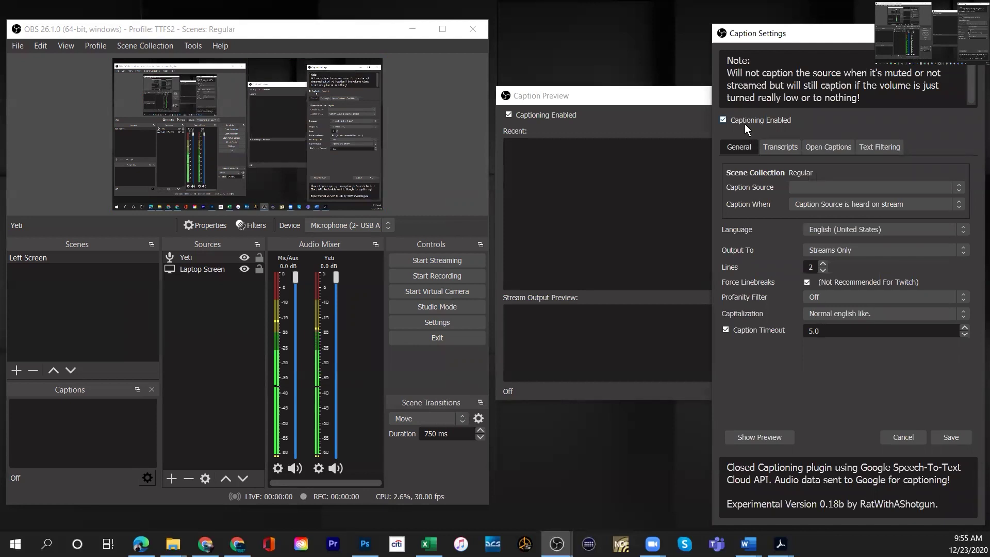
left_click(958, 188)
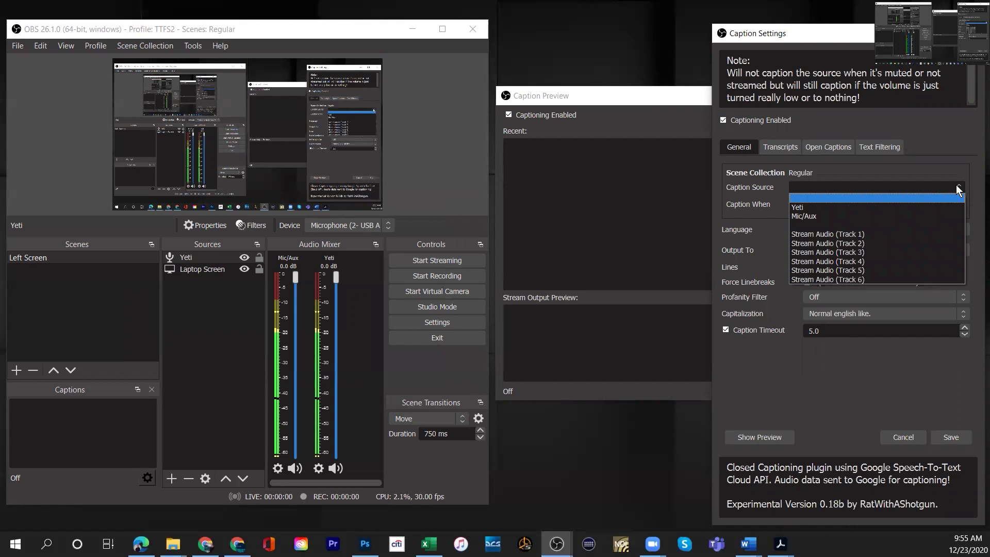
left_click(802, 208)
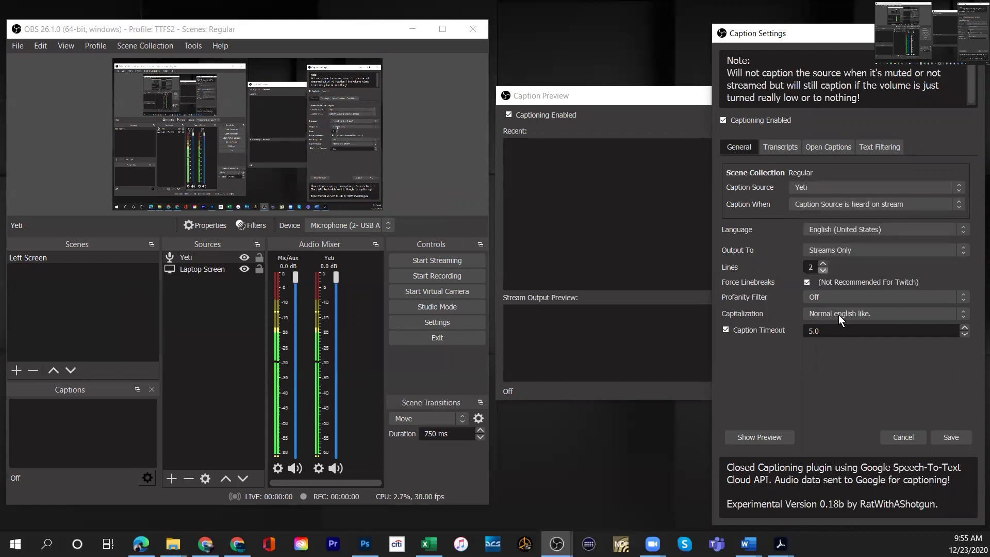
left_click(951, 438)
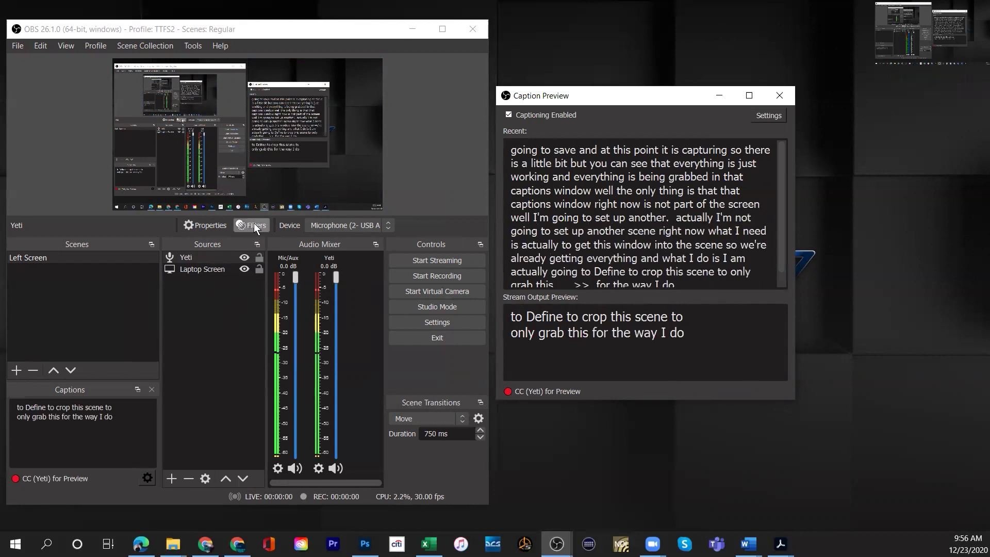
- Add a Crop/Pad filter to Laptop Screen and shift Caption Preview right to stay visible
left_click(198, 267)
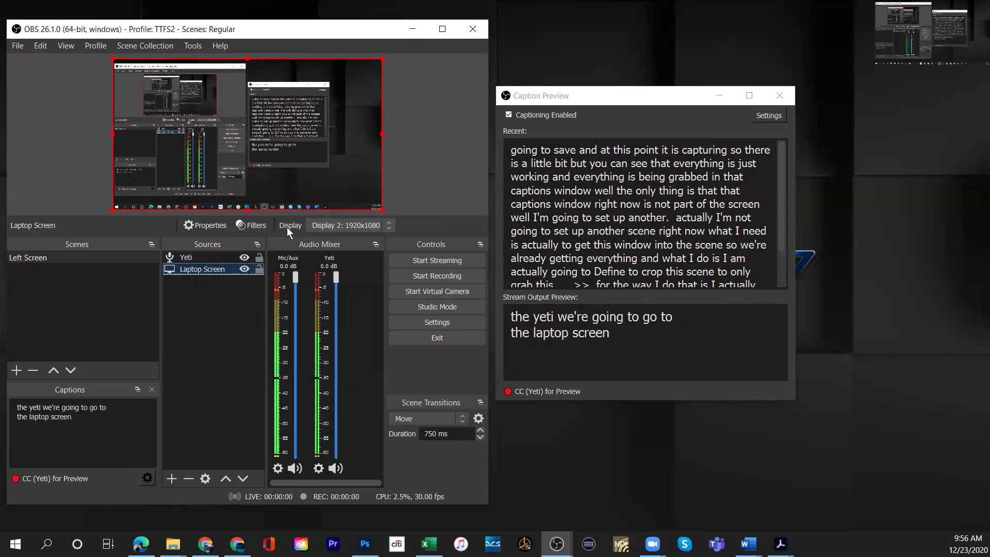
left_click(252, 227)
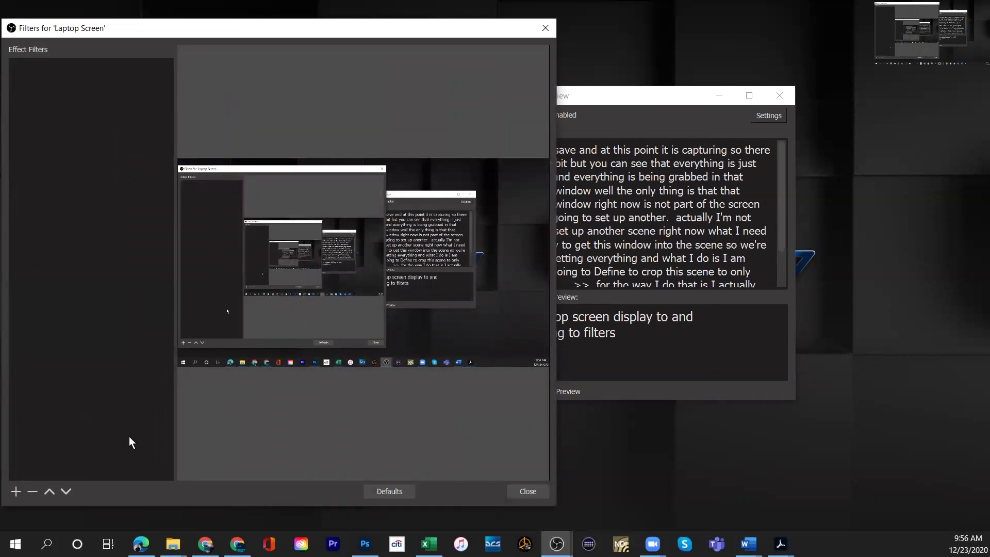
left_click(15, 491)
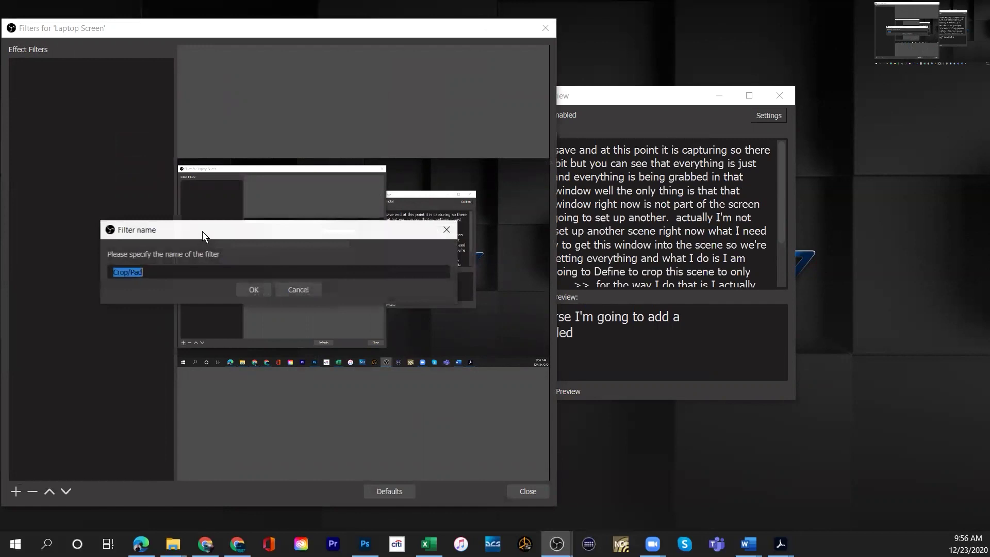
left_click(253, 289)
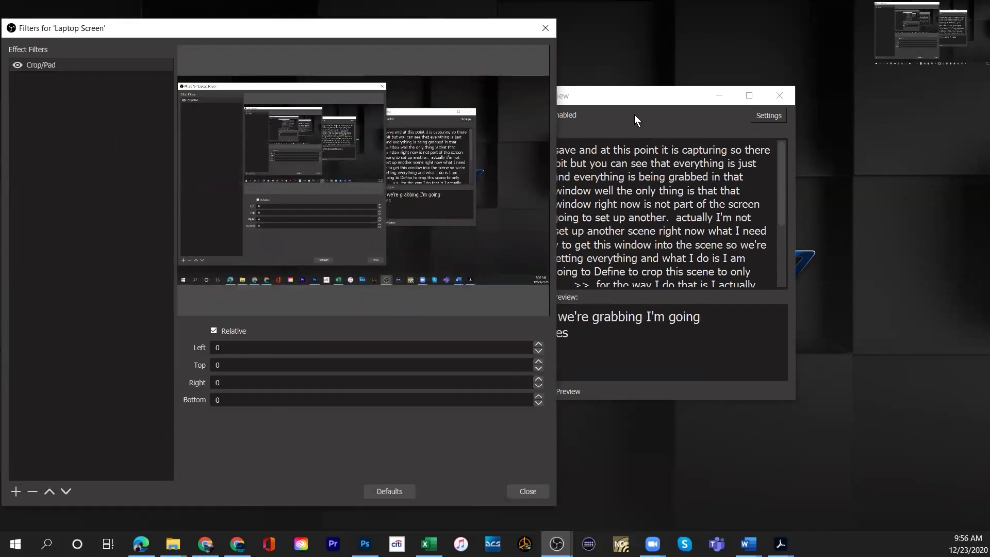
left_click(637, 94)
left_click_drag(638, 95, 706, 97)
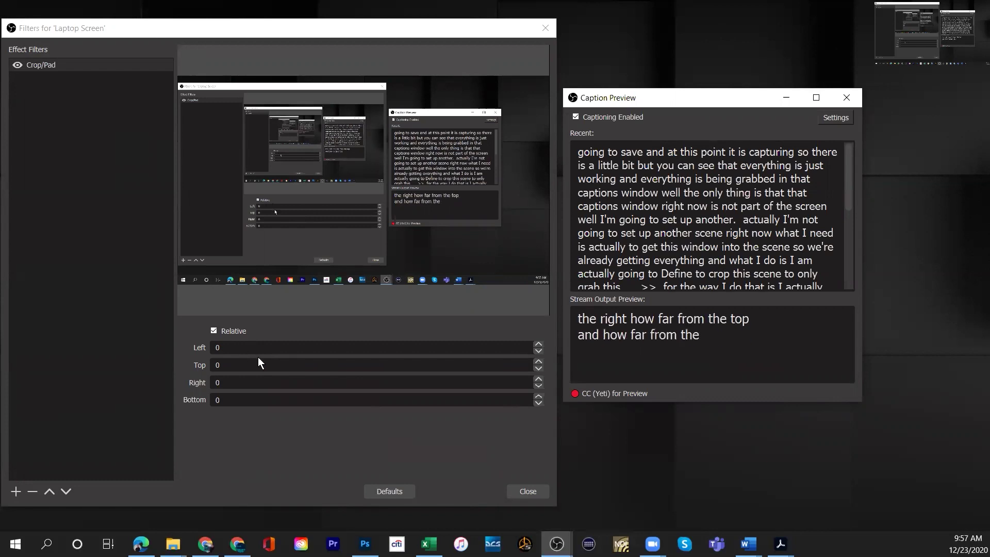
- Enter Crop/Pad values Left 1100, Top 600, Right 400, Bottom 400, then reposition the caption preview window
left_click(214, 368)
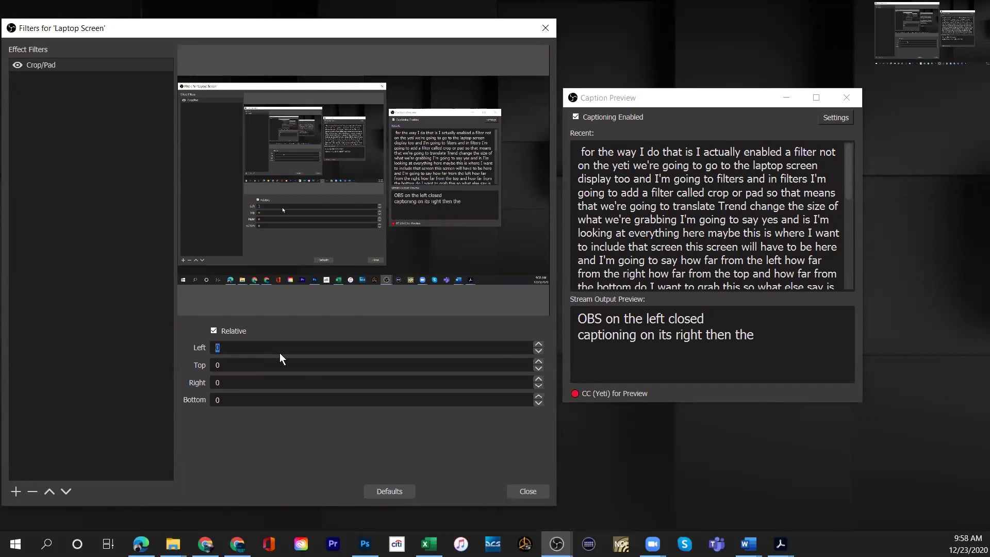
type("1100")
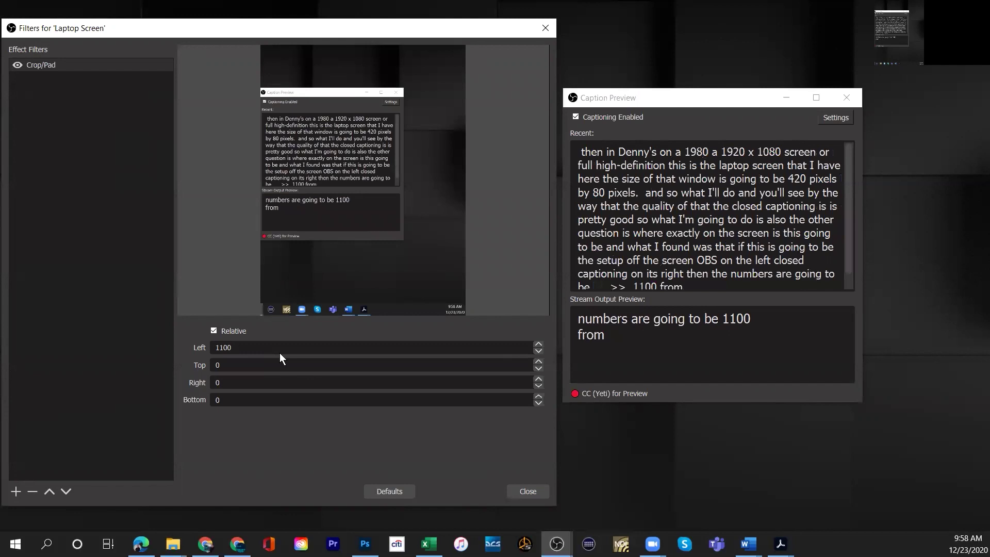
key("Tab")
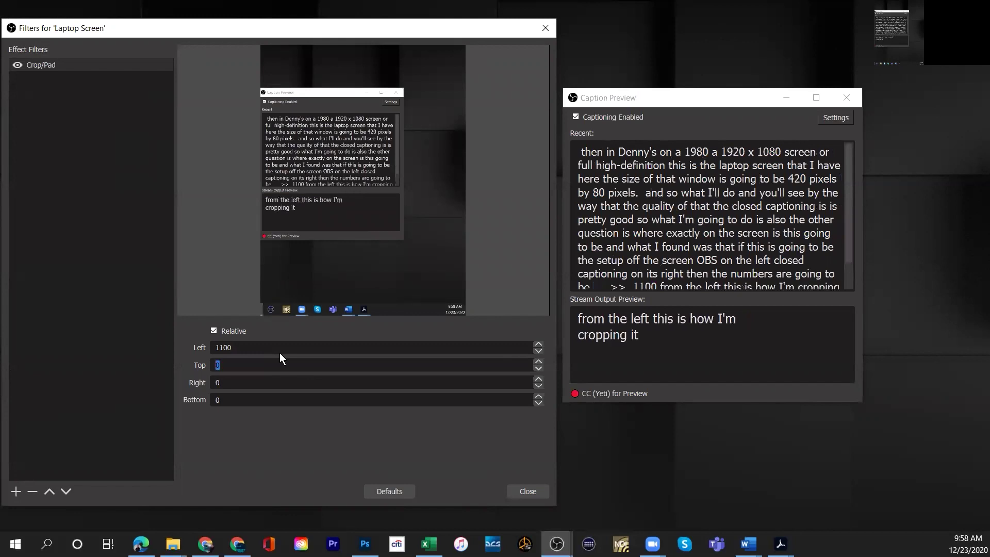
type("600")
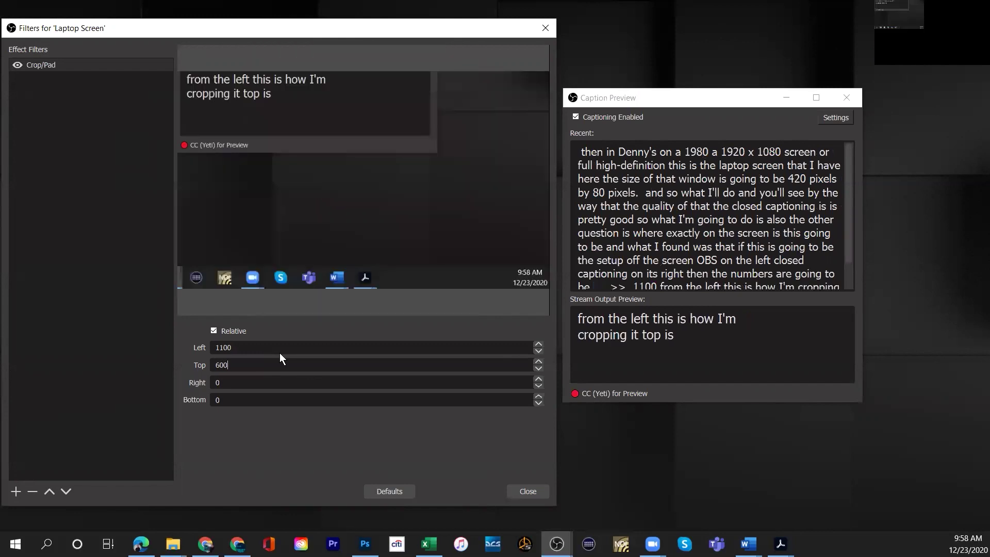
key("Tab")
type("400")
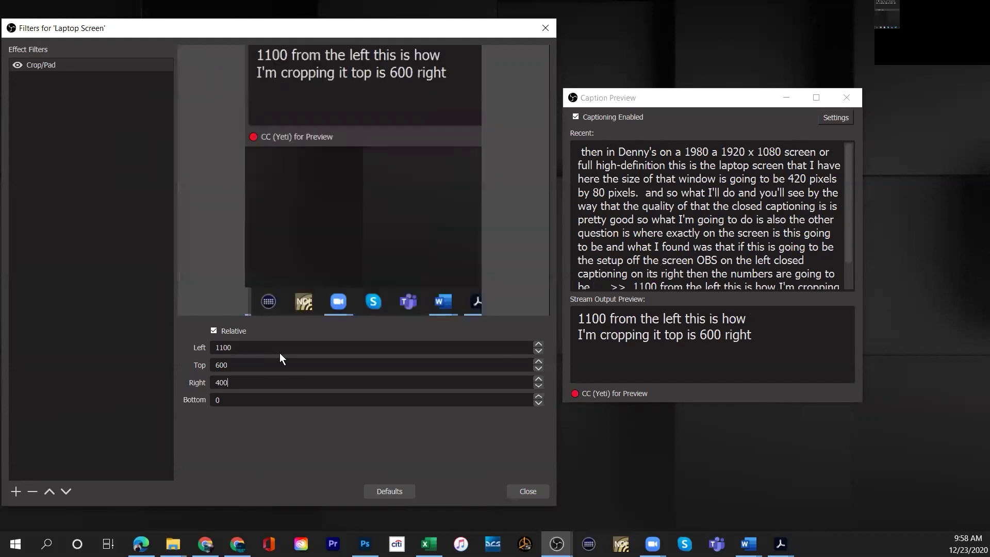
key("Tab")
type("400")
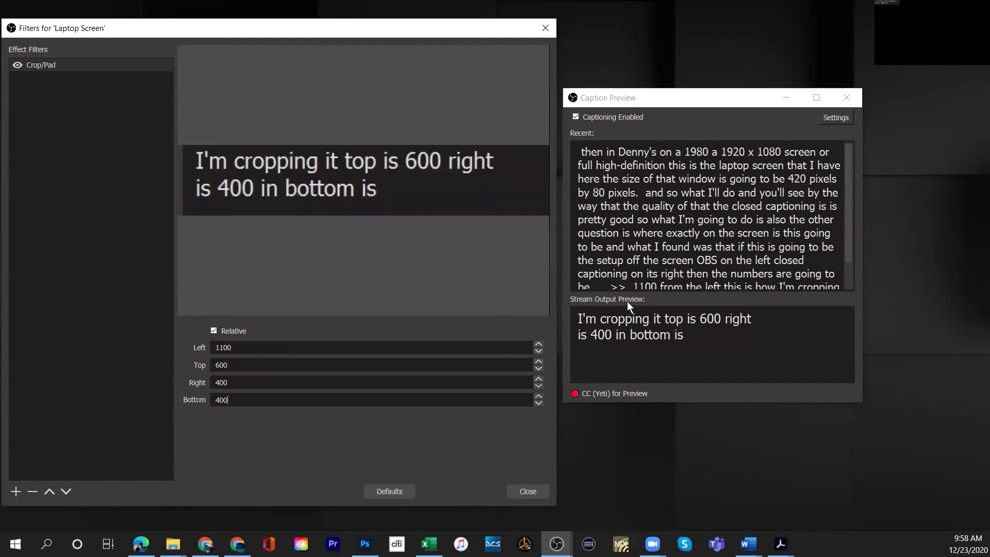
left_click(677, 99)
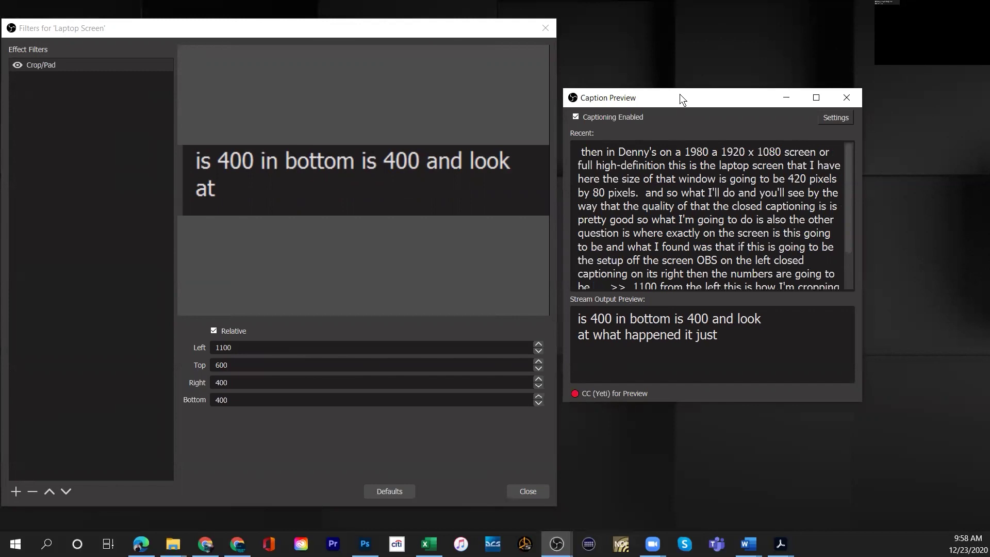
left_click_drag(680, 94, 677, 98)
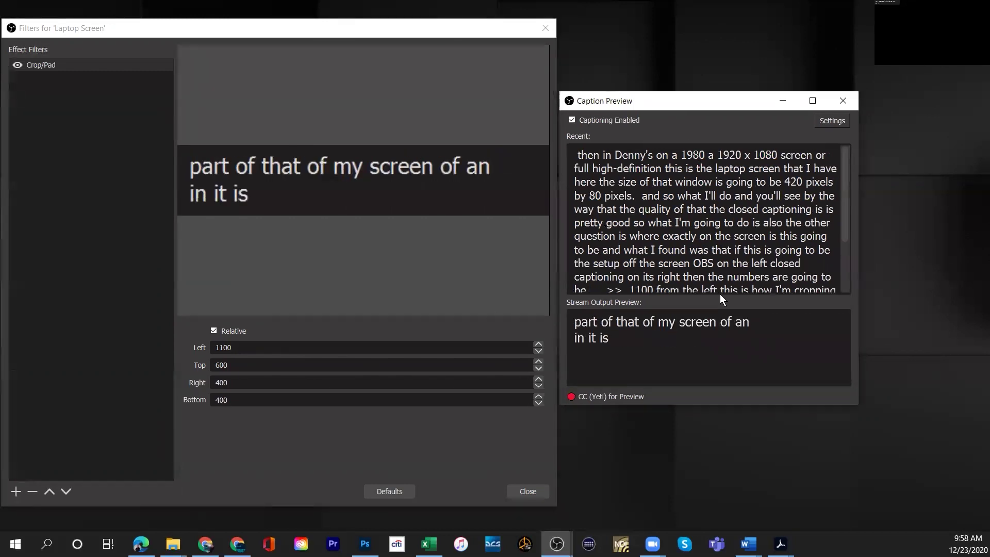
- Close the Filters window and scale up the cropped caption box in the preview
left_click(526, 491)
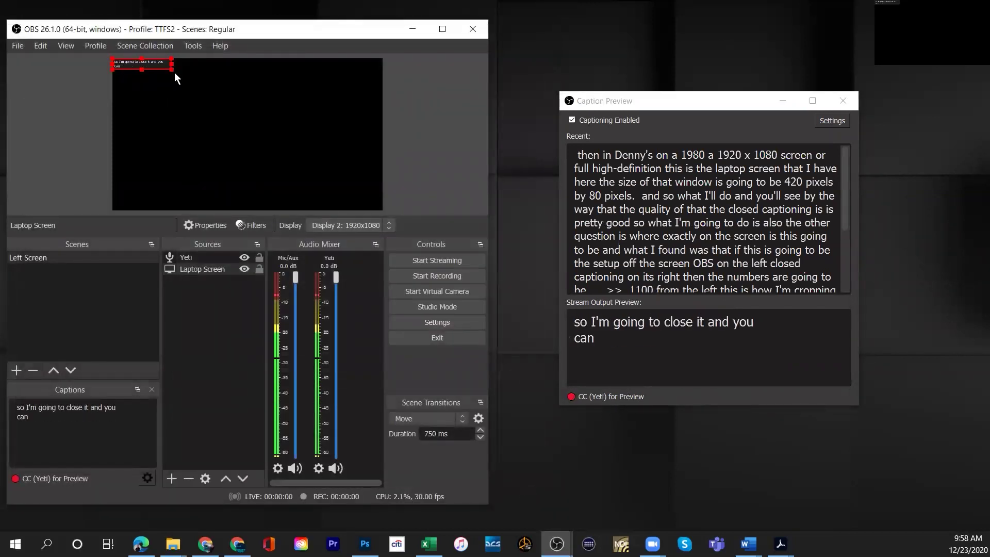
left_click_drag(174, 72, 210, 172)
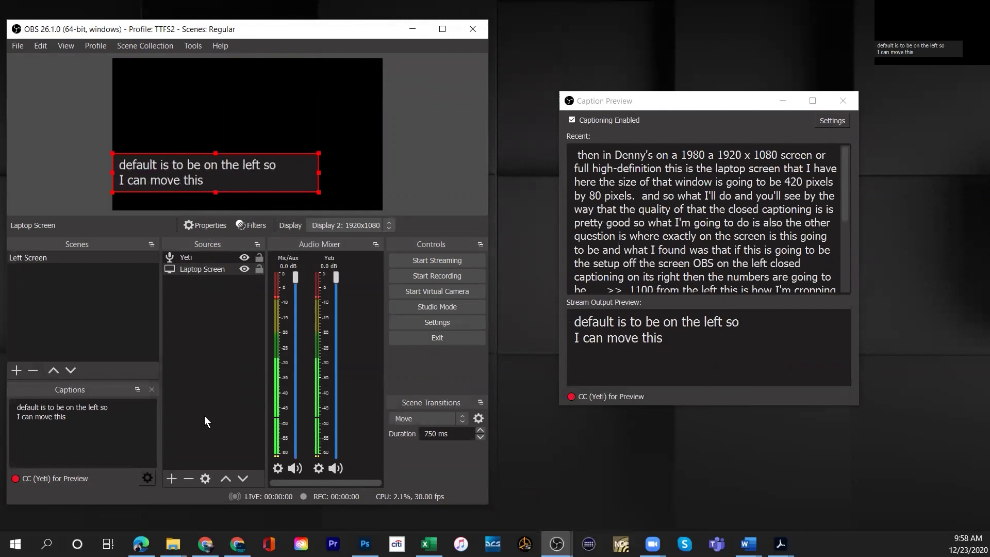
left_click(170, 478)
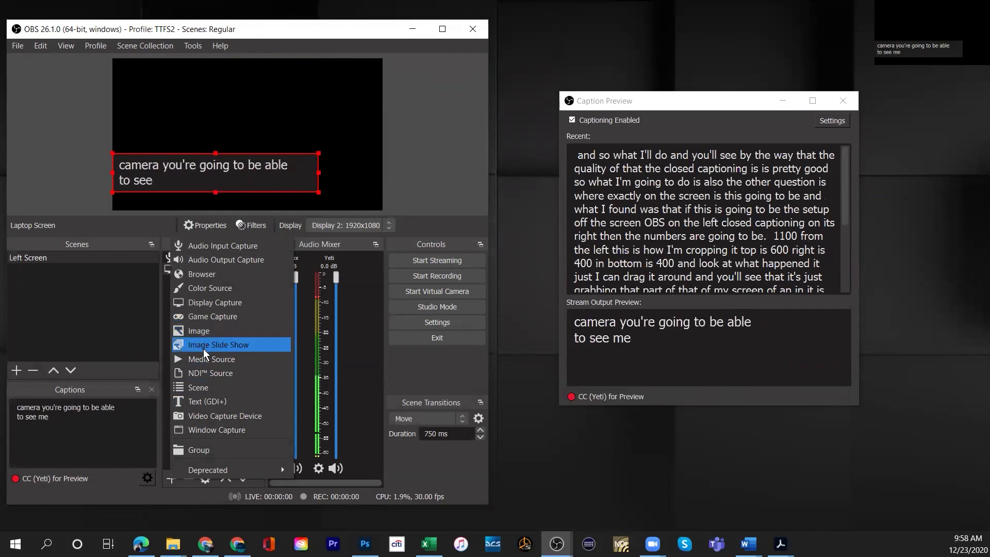
- Add a Video Capture Device source named D3500
left_click(206, 416)
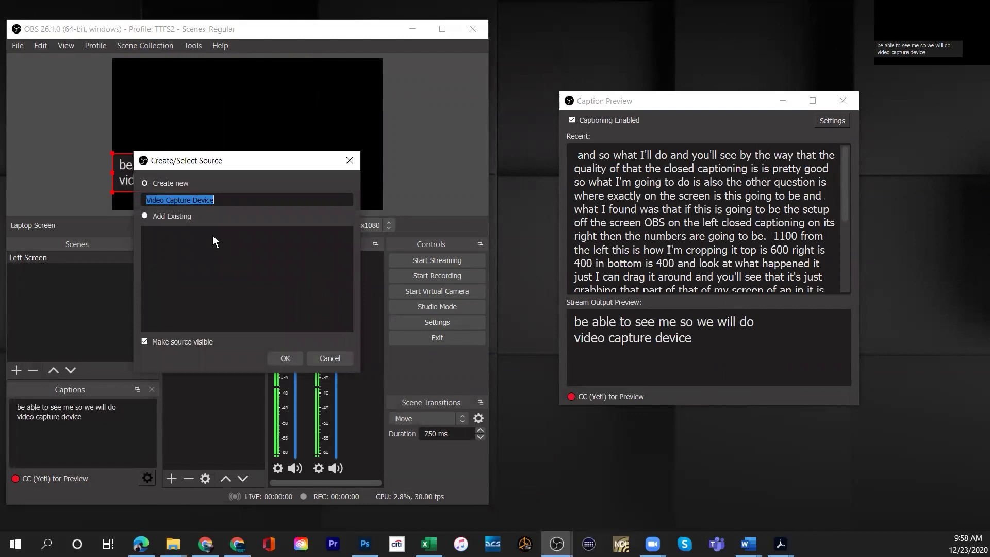
type("D3500")
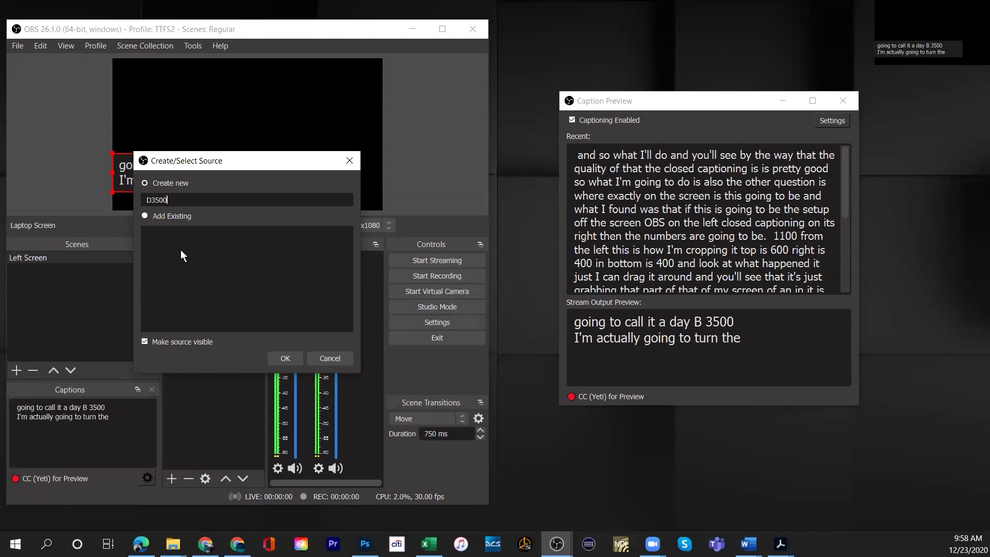
left_click(284, 359)
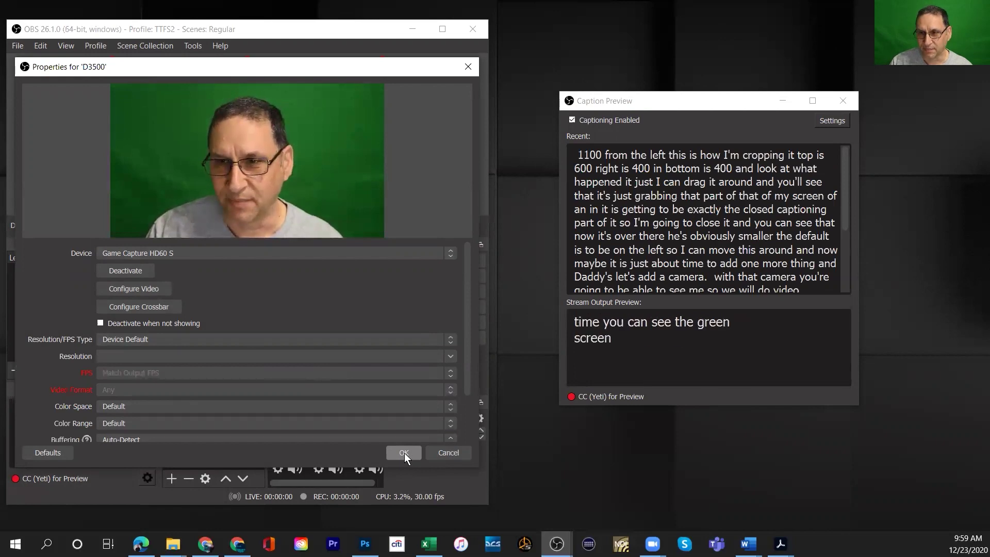
- Confirm the D3500 device settings and move D3500 below Laptop Screen in the Sources list
left_click(405, 453)
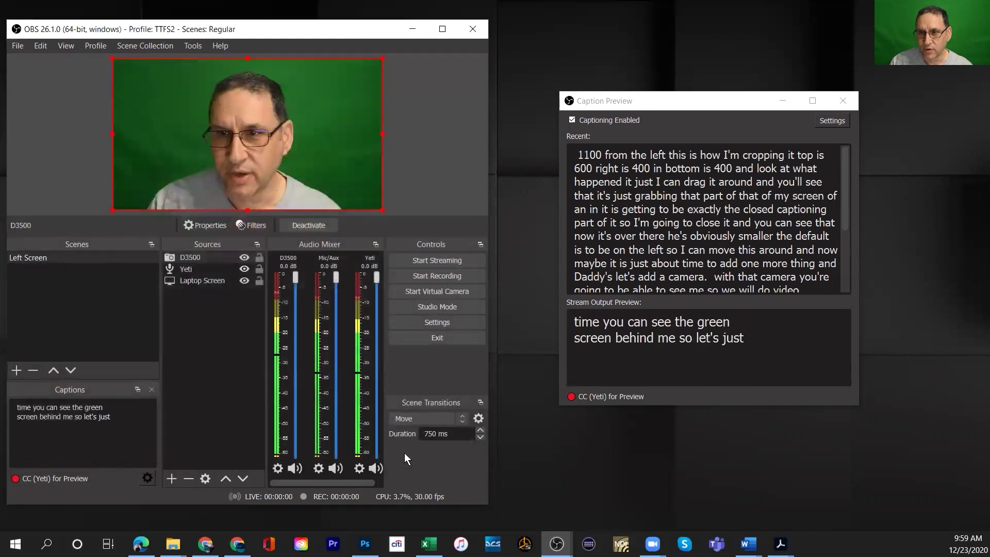
left_click_drag(172, 257, 172, 285)
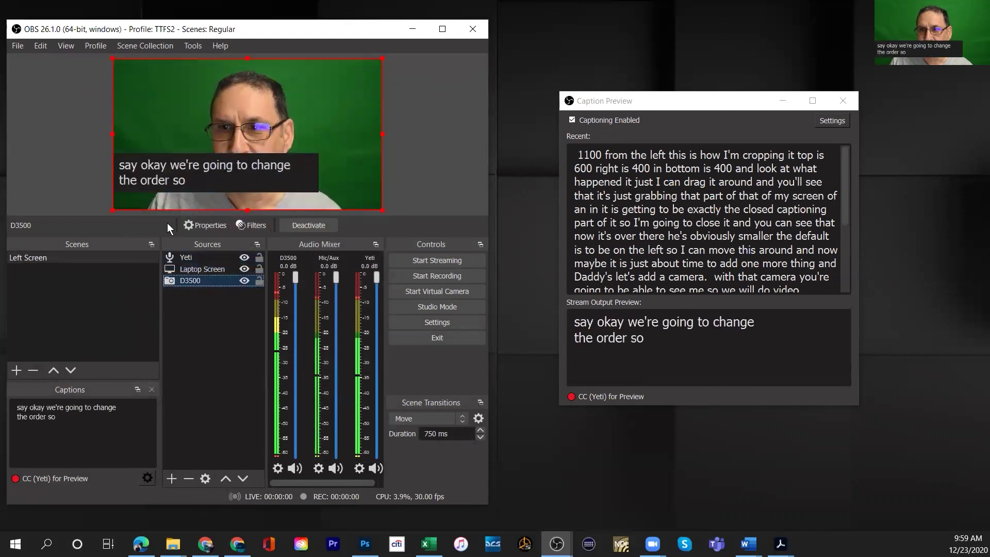
left_click(187, 269)
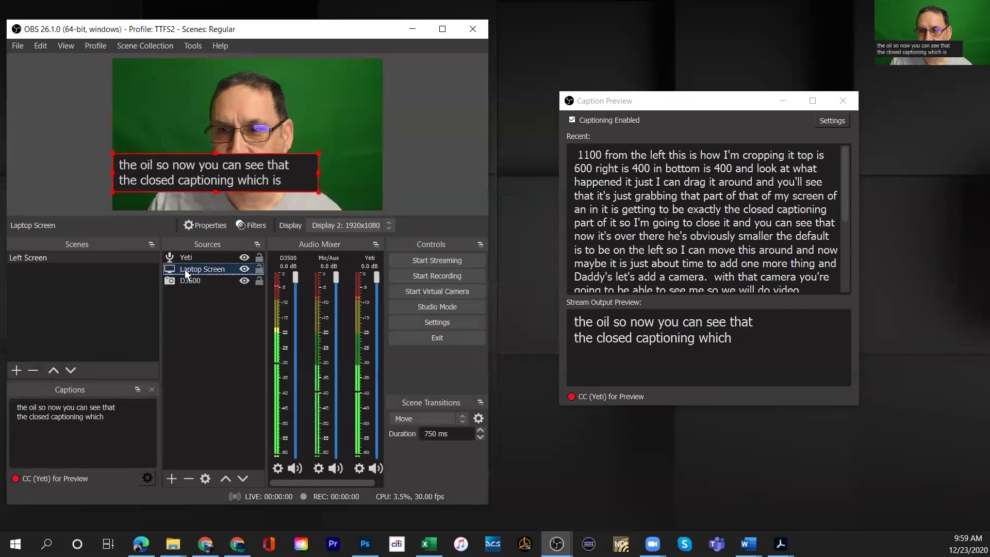
- Nudge the caption box lower, then give D3500 a Chroma Key filter with similarity 443
left_click_drag(157, 183, 157, 198)
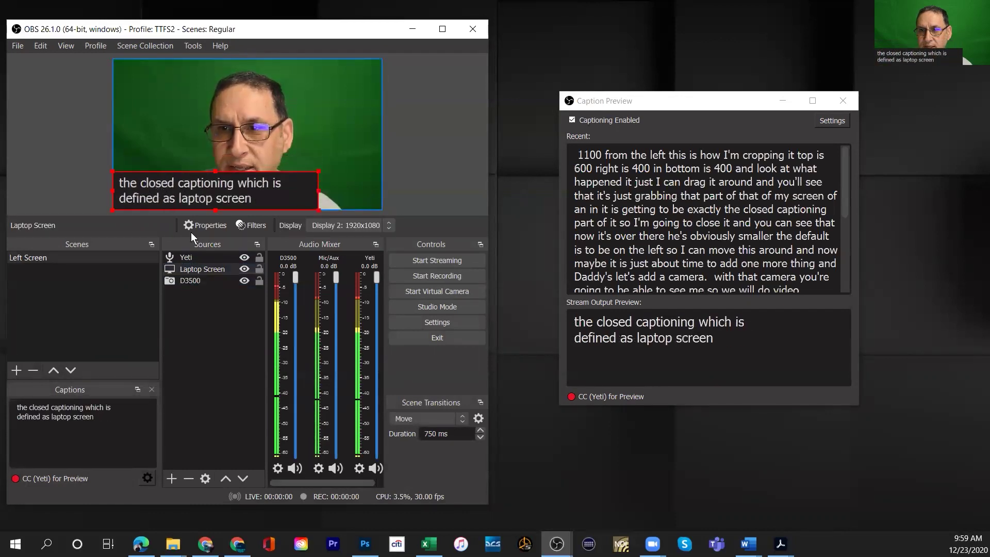
left_click(200, 282)
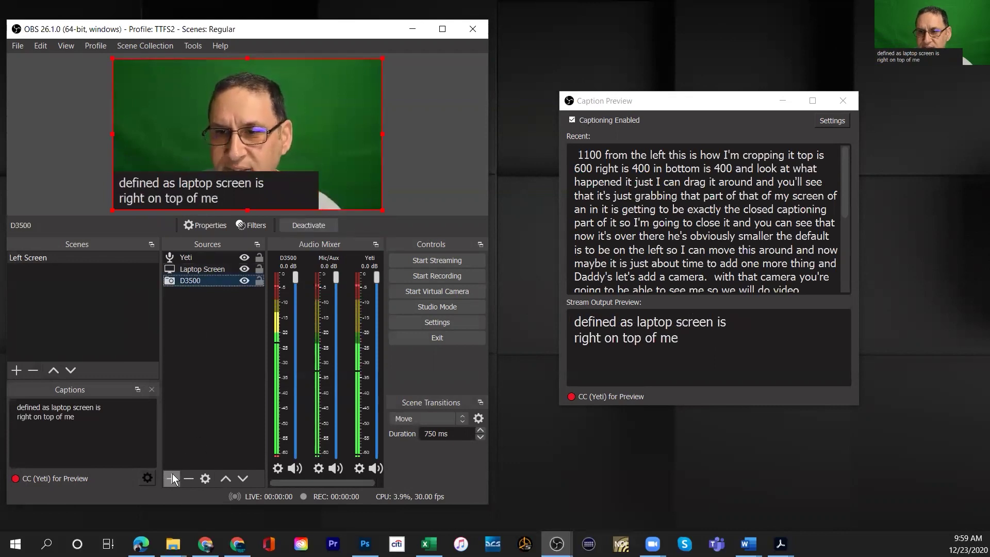
left_click(246, 225)
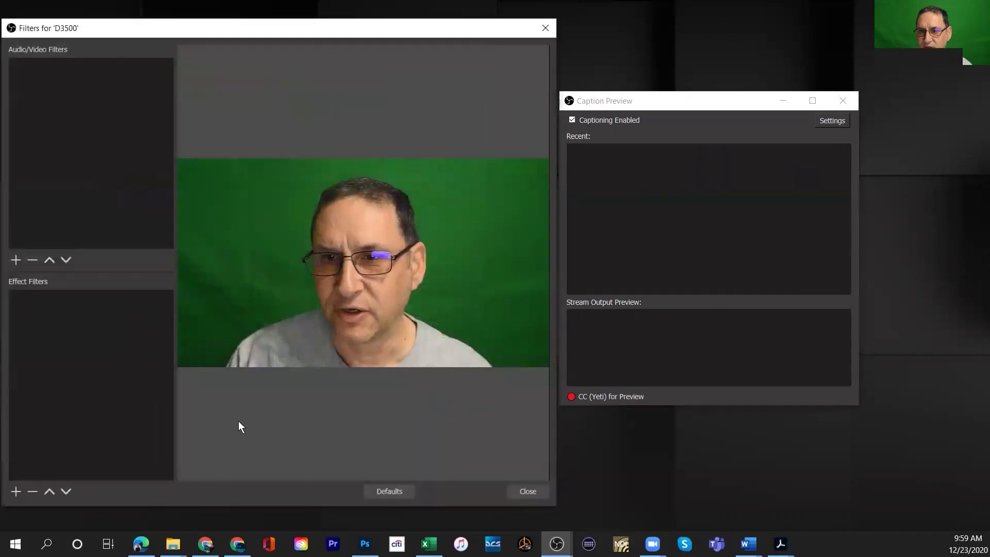
left_click(16, 491)
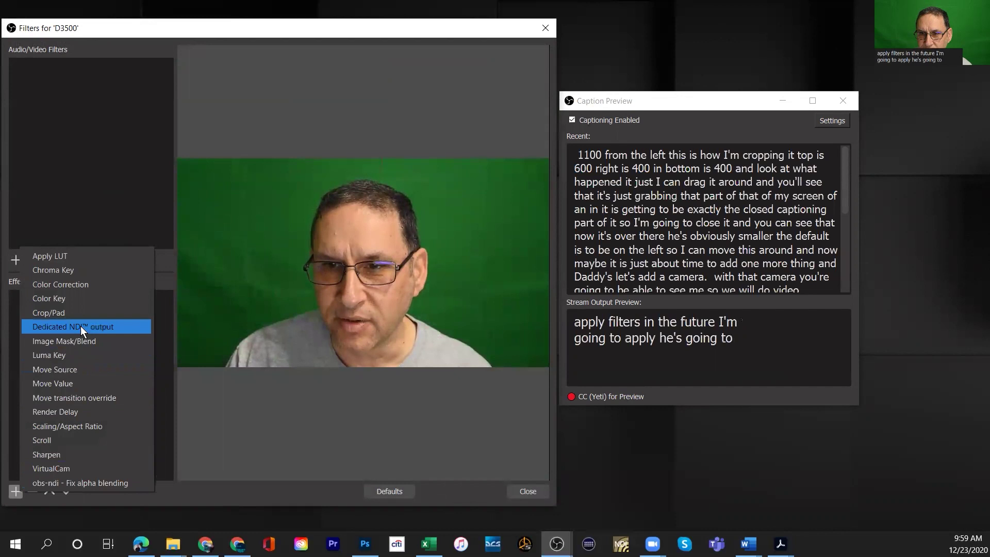
left_click(56, 272)
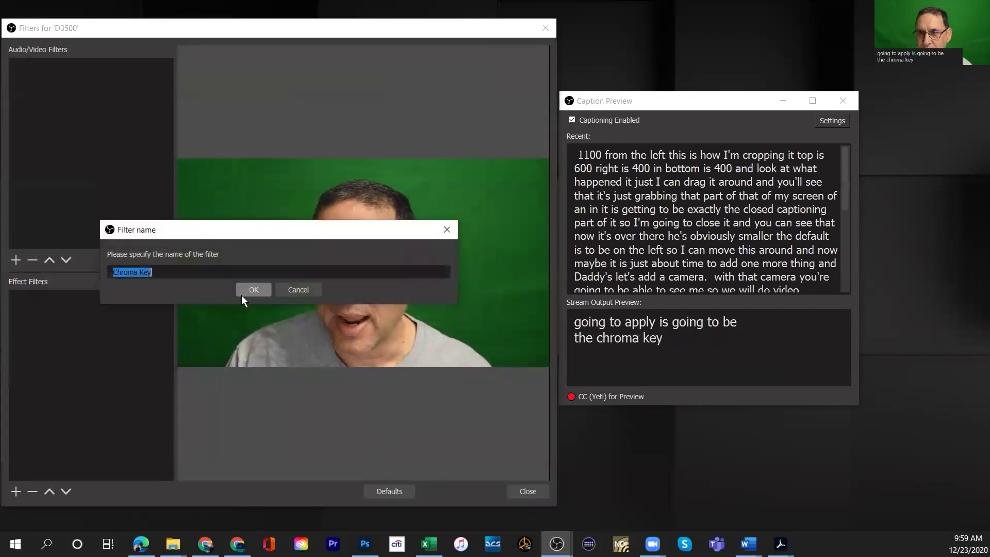
left_click(253, 288)
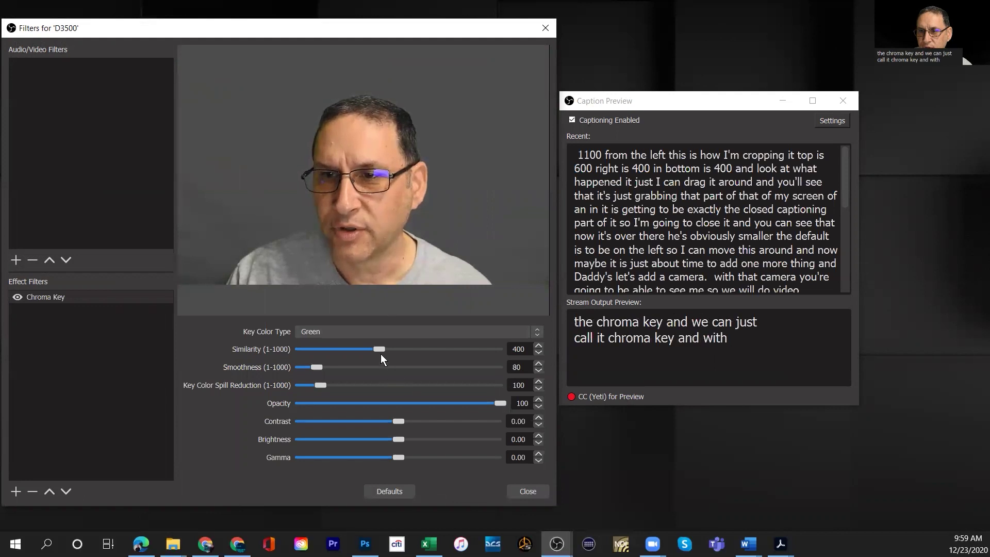
left_click_drag(381, 350, 389, 349)
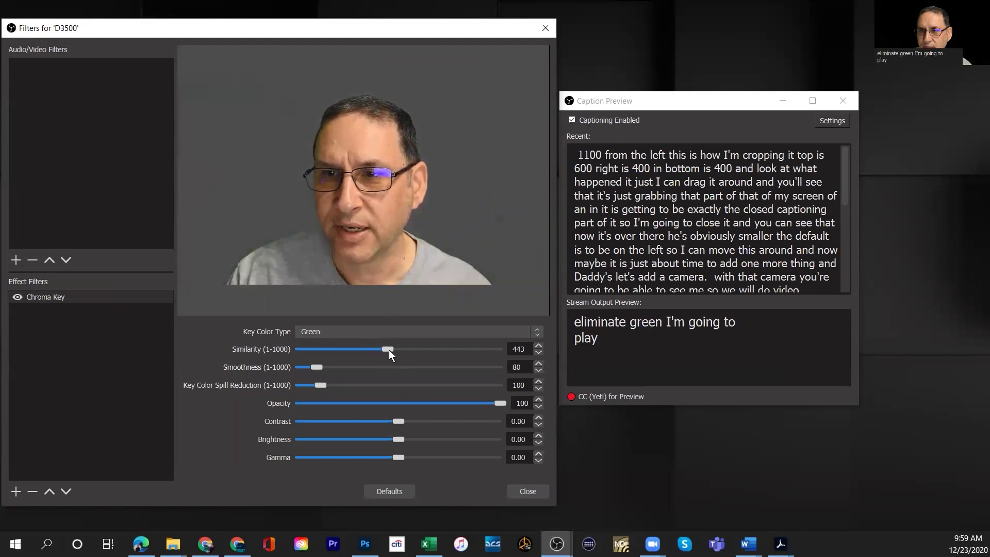
left_click(523, 496)
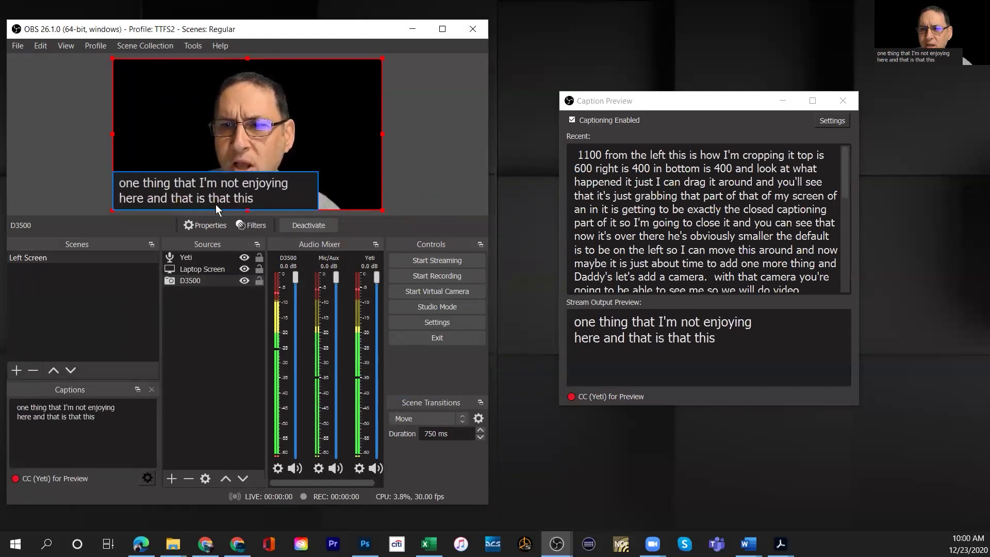
- Select the Laptop Screen caption source in the Sources list
left_click(197, 271)
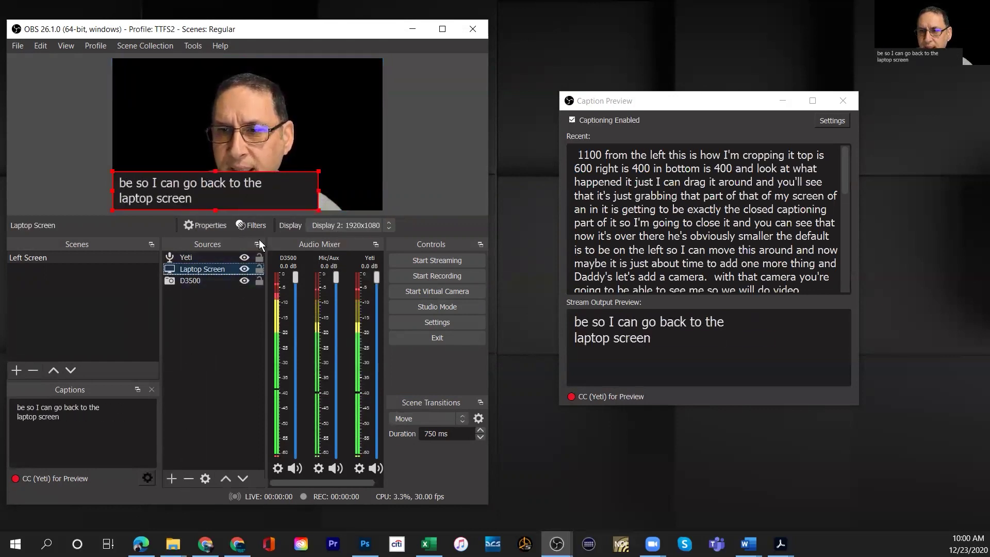
- Add a Color Correction filter to Laptop Screen with opacity lowered from 100 to 80
left_click(250, 226)
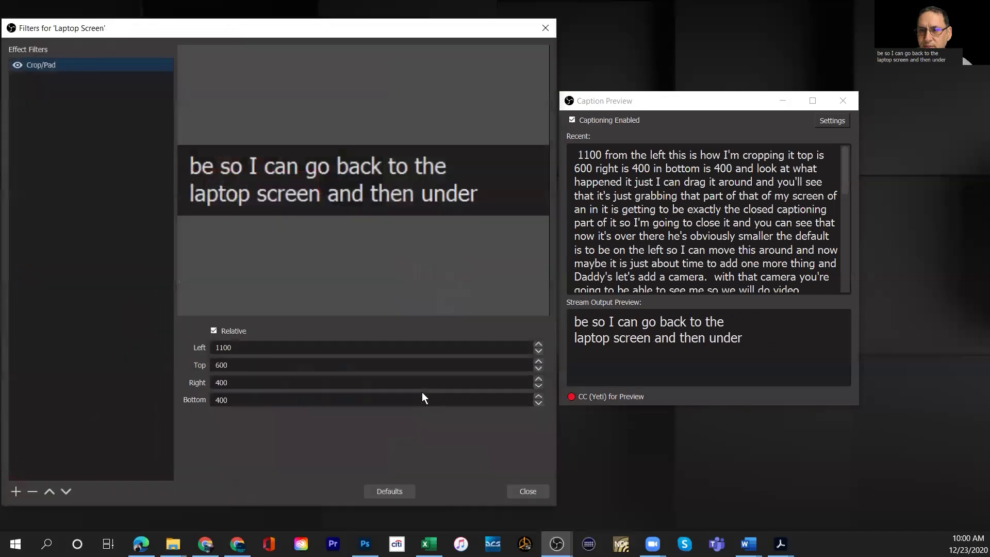
left_click(16, 492)
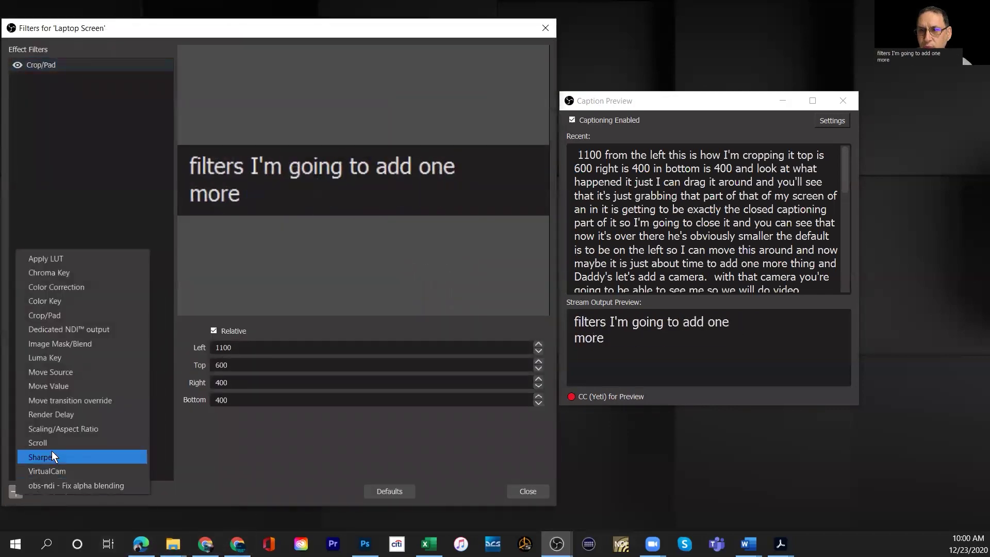
left_click(65, 287)
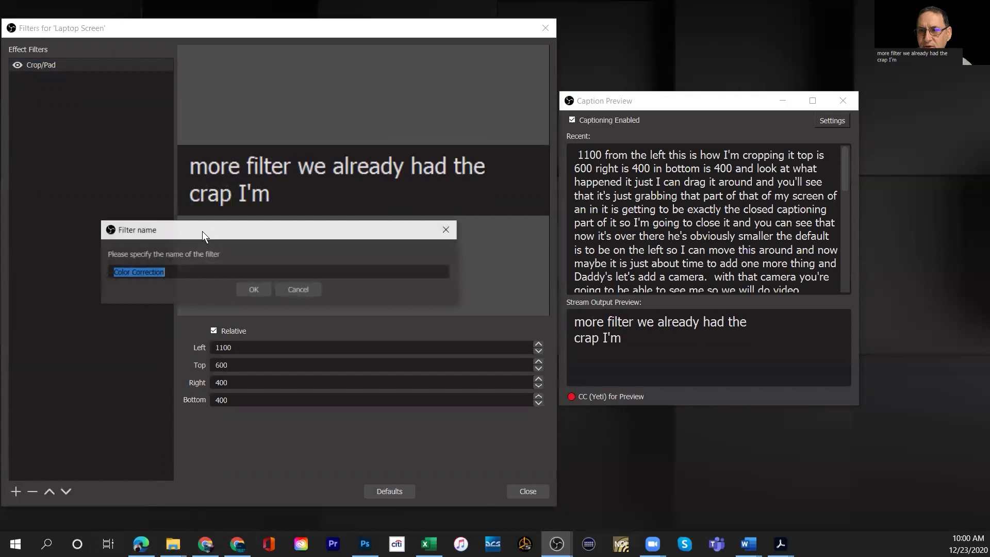
left_click(252, 290)
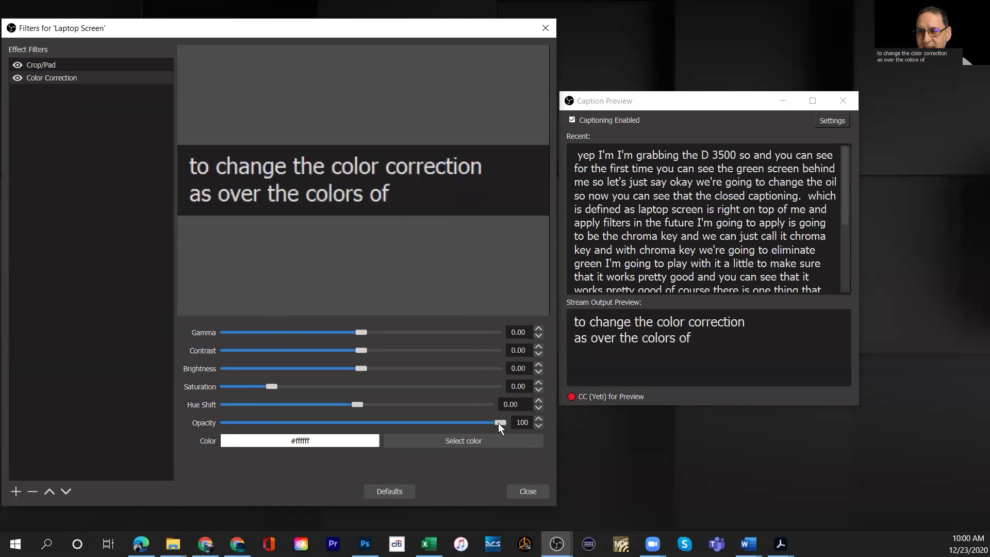
left_click_drag(498, 423, 444, 422)
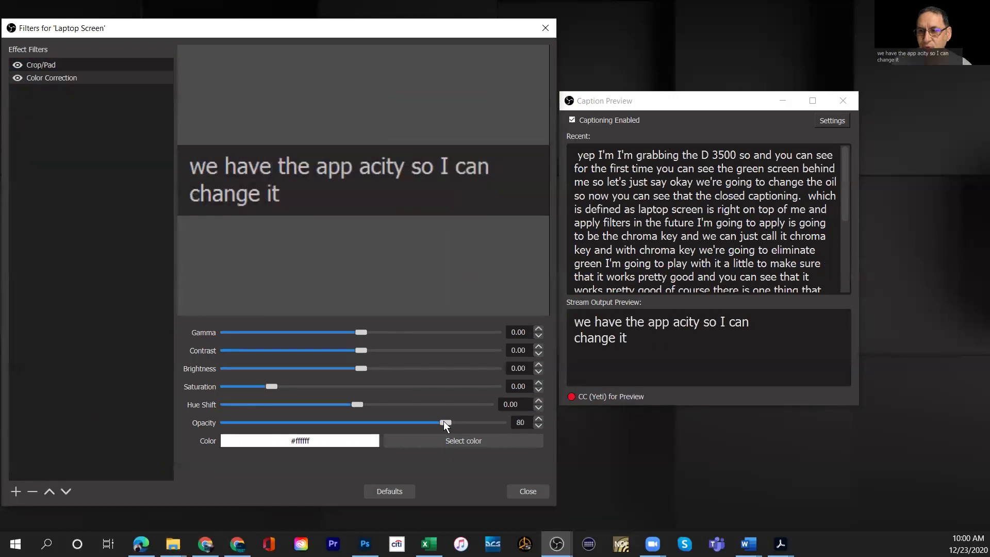
- Close the Laptop Screen filters and deselect the caption overlay in the preview
left_click(520, 491)
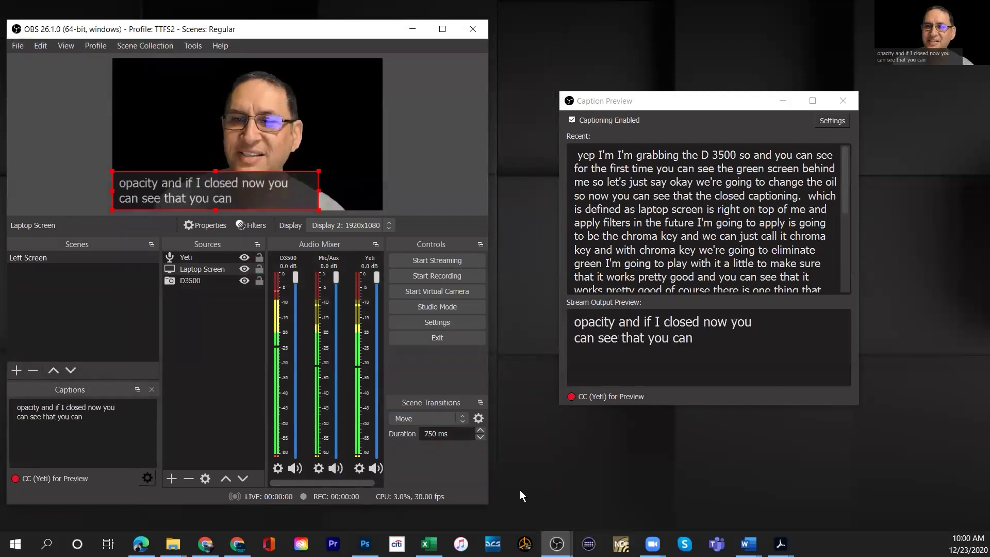
left_click(429, 167)
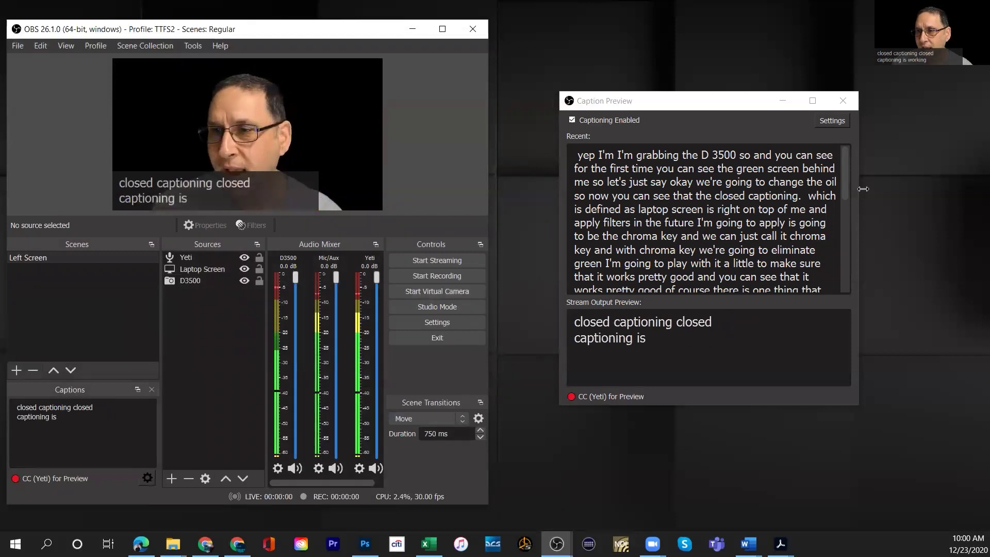
- In the Caption Preview settings, set Lines to 3 and save
left_click(825, 122)
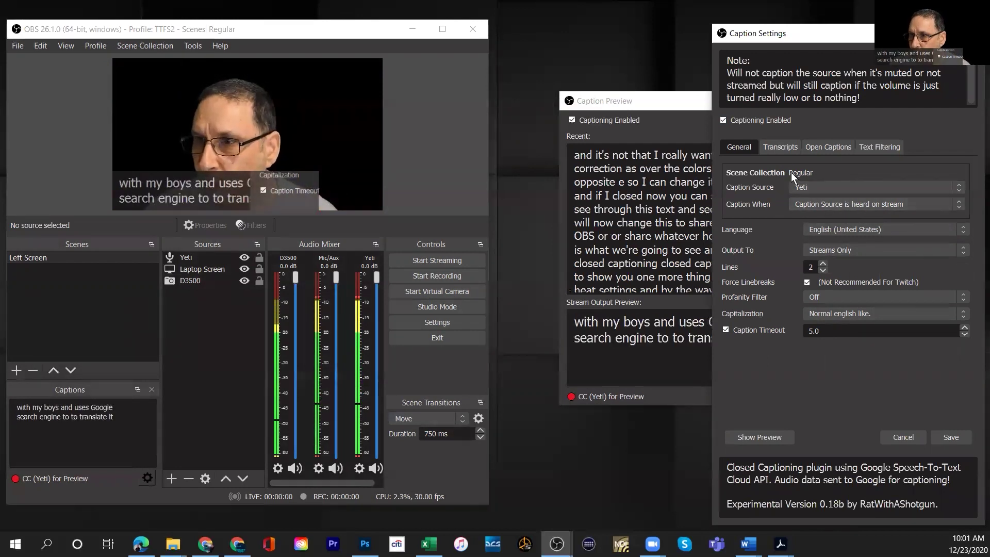
left_click(824, 264)
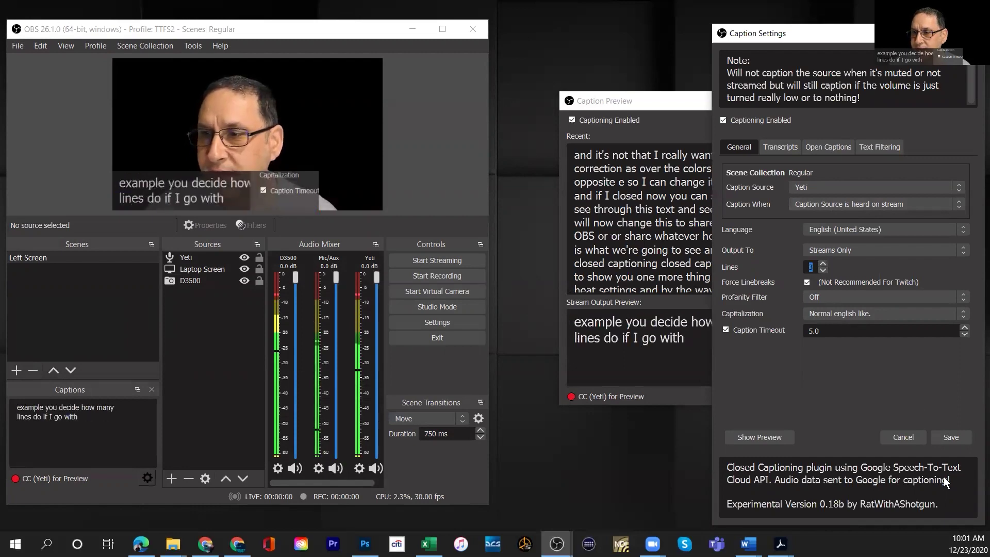
left_click(952, 442)
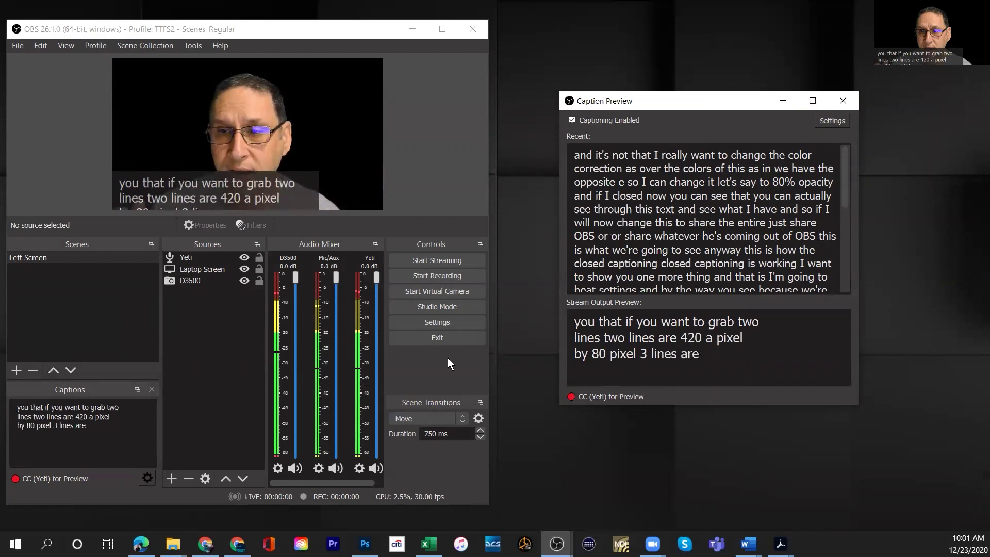
- Change the Laptop Screen Crop/Pad bottom to 380 and drag the caption overlay up to the canvas edge
left_click(202, 272)
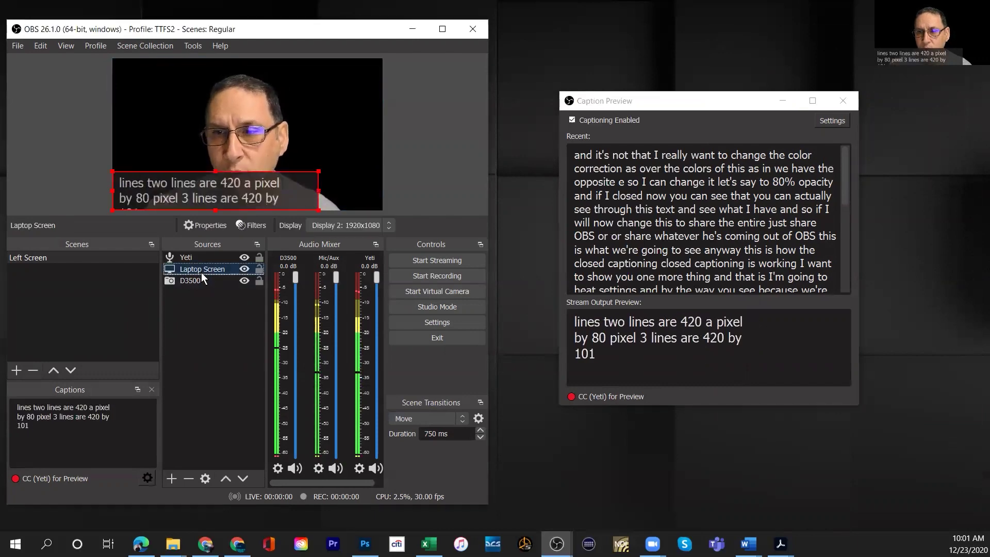
left_click(245, 224)
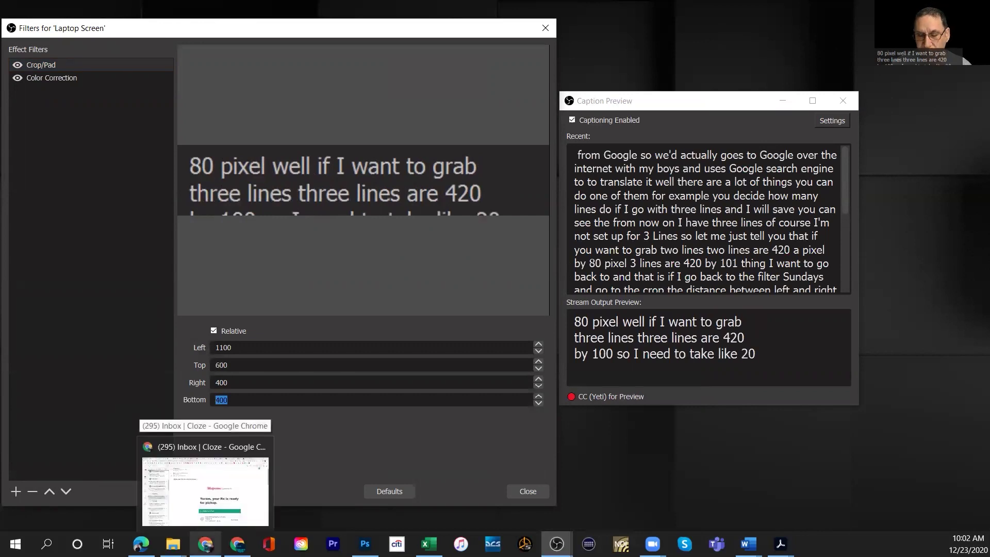
type("380")
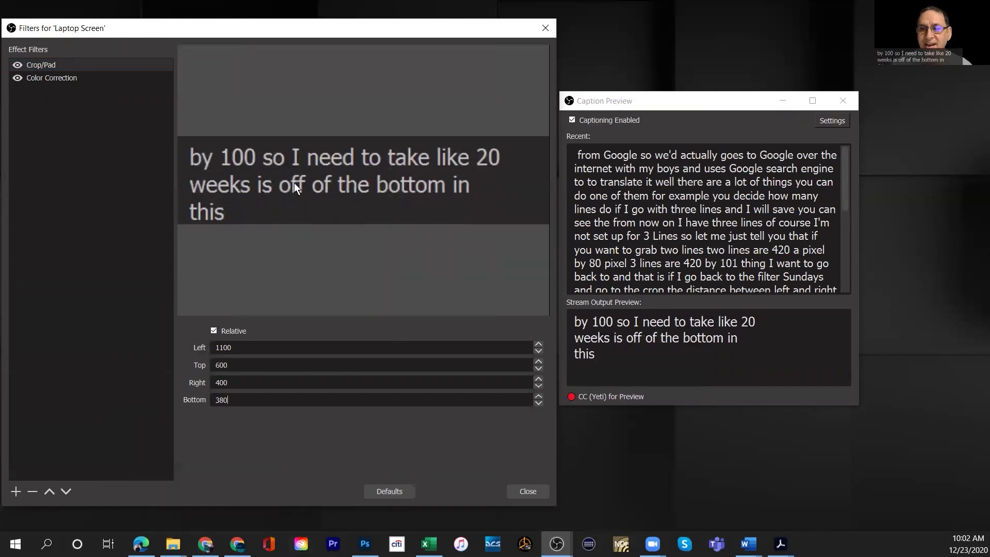
left_click(527, 491)
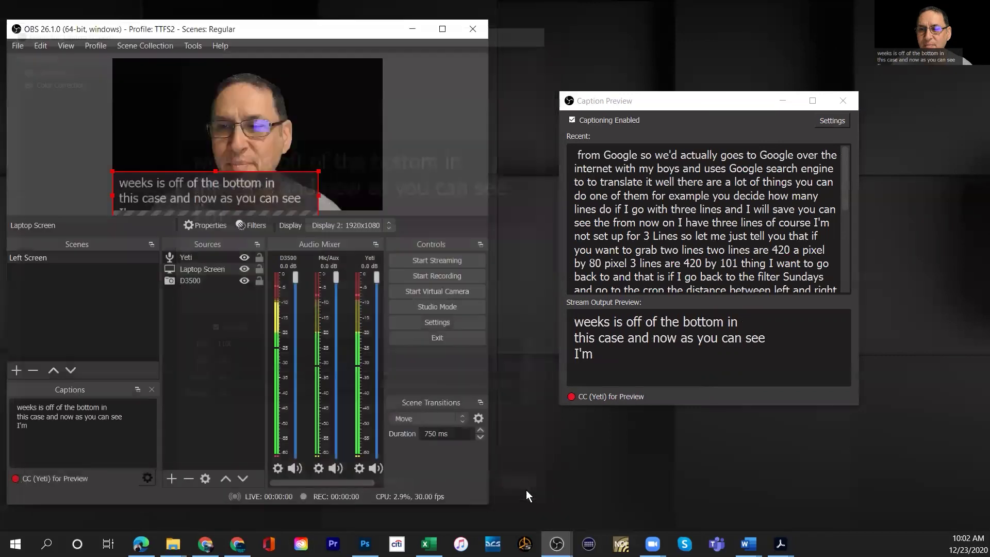
left_click_drag(223, 191, 224, 177)
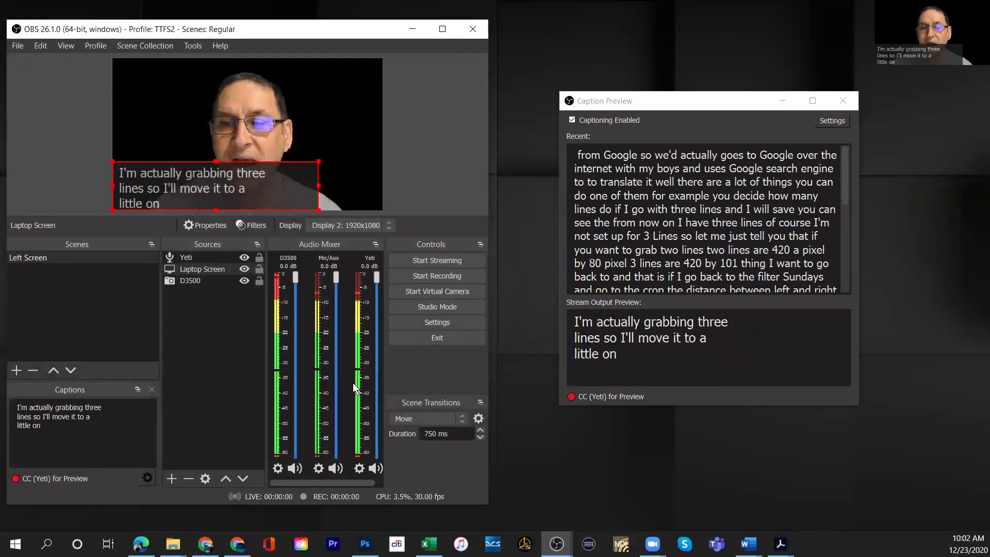
- Reduce the caption lines from 3 to 2 and save the caption settings
left_click(841, 120)
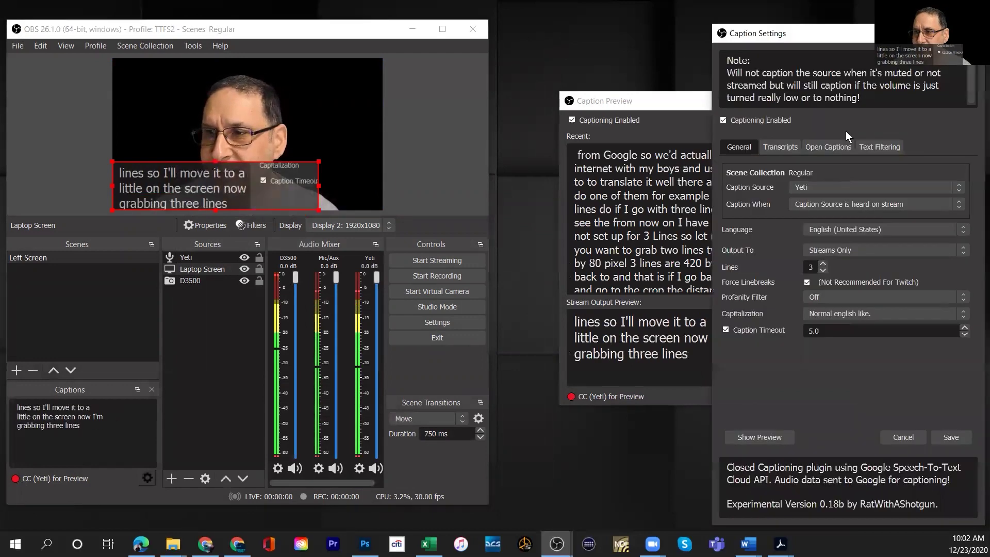
left_click(823, 270)
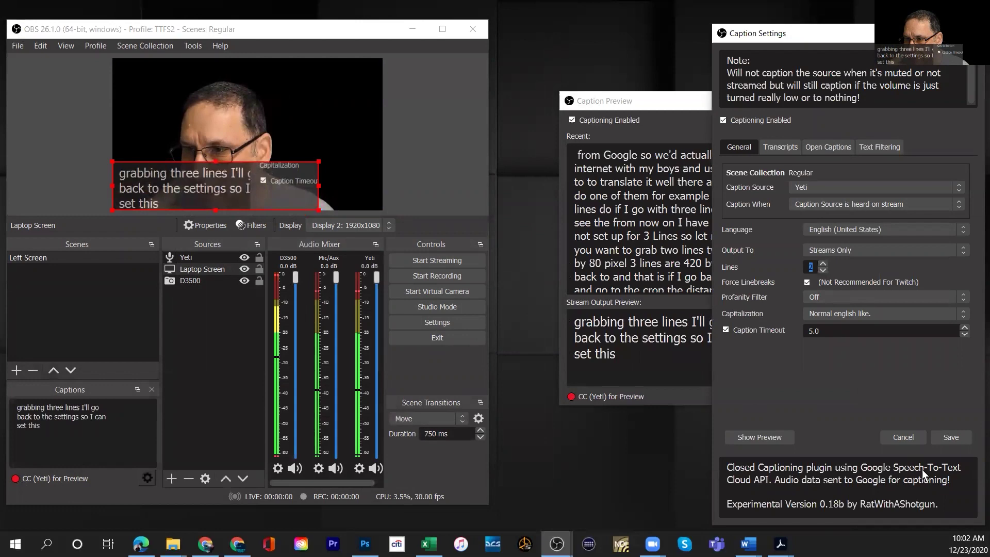
left_click(950, 437)
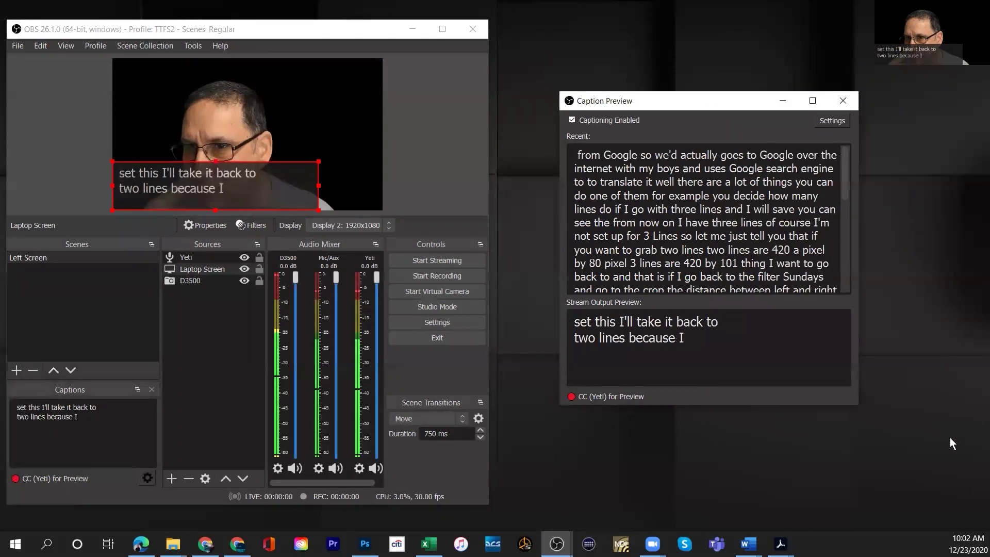
- Reopen caption settings, keeping English (United States) as language and the profanity filter Off
left_click(829, 120)
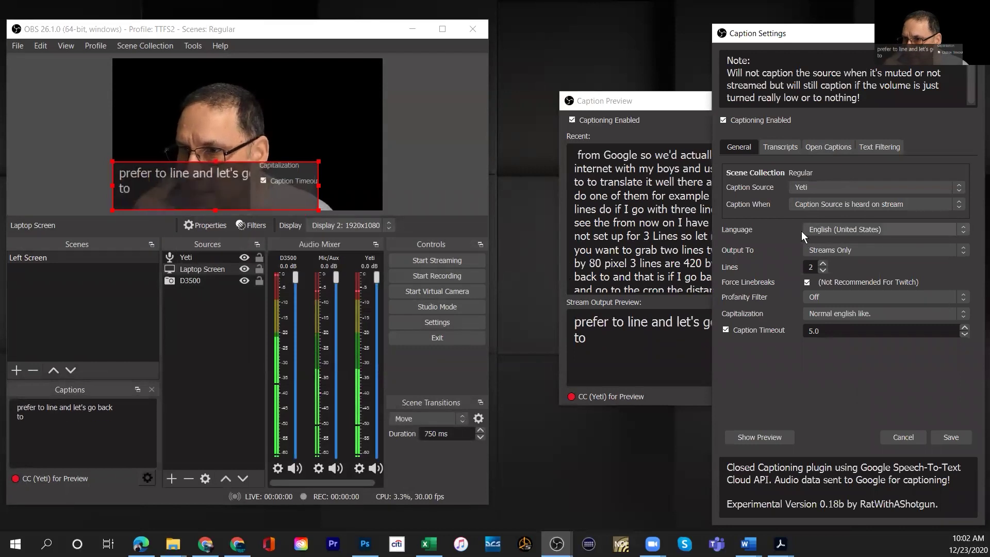
left_click(962, 229)
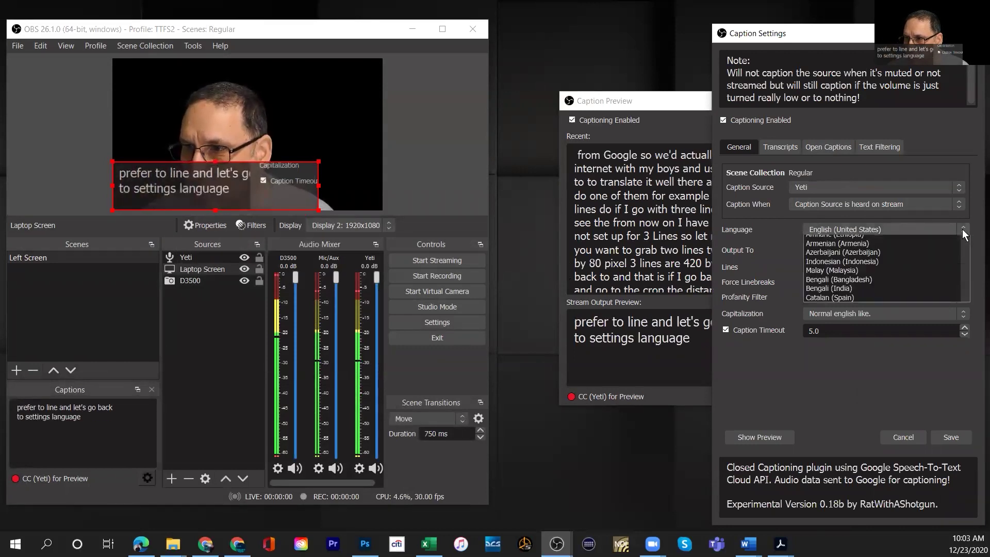
left_click(781, 233)
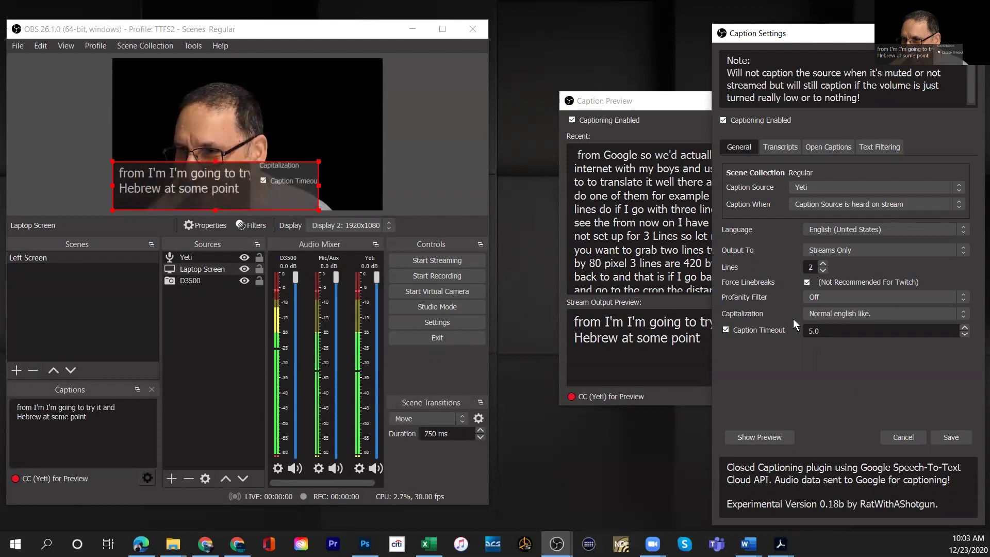
left_click(963, 299)
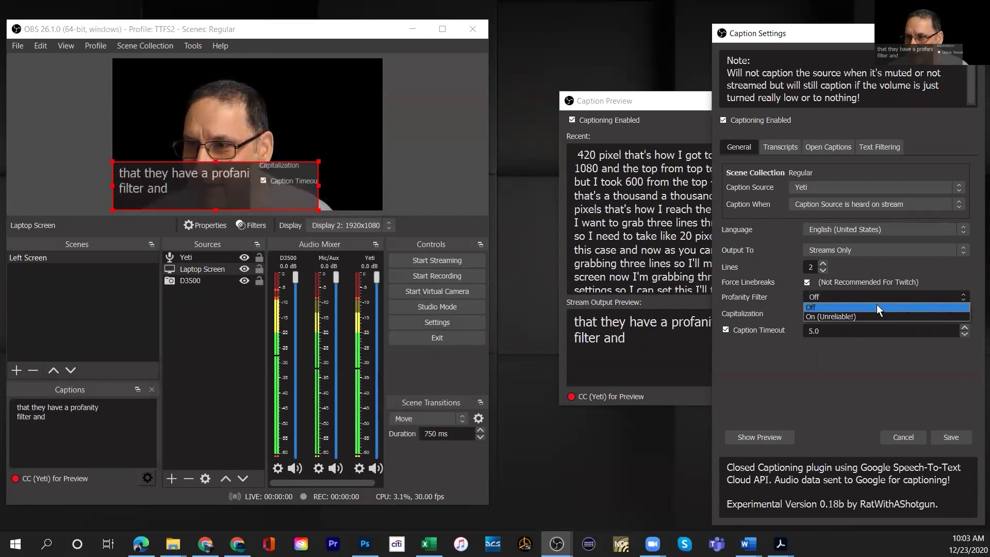
left_click(963, 298)
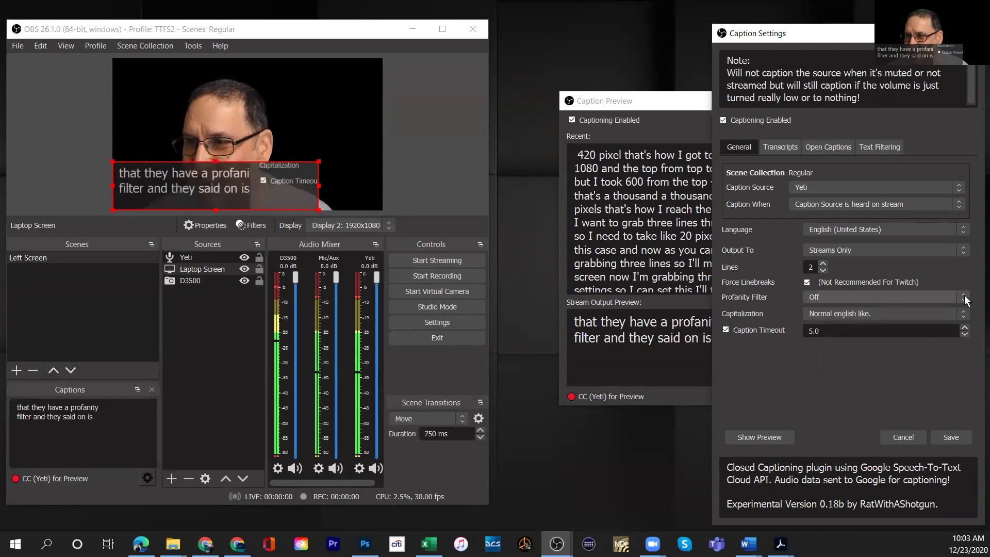
- Review the NSA-to-National text replacement rule, then save and close the caption settings
left_click(876, 147)
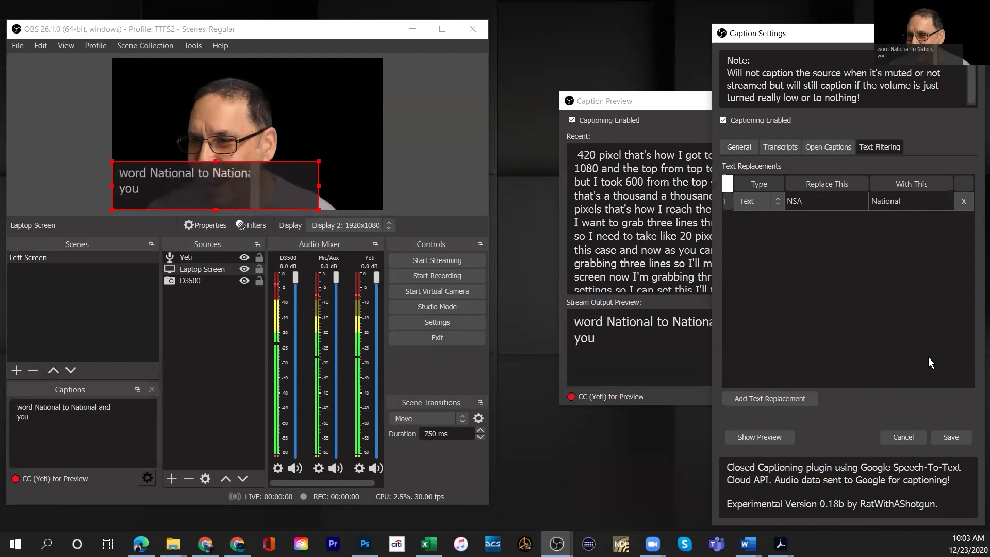
left_click(952, 437)
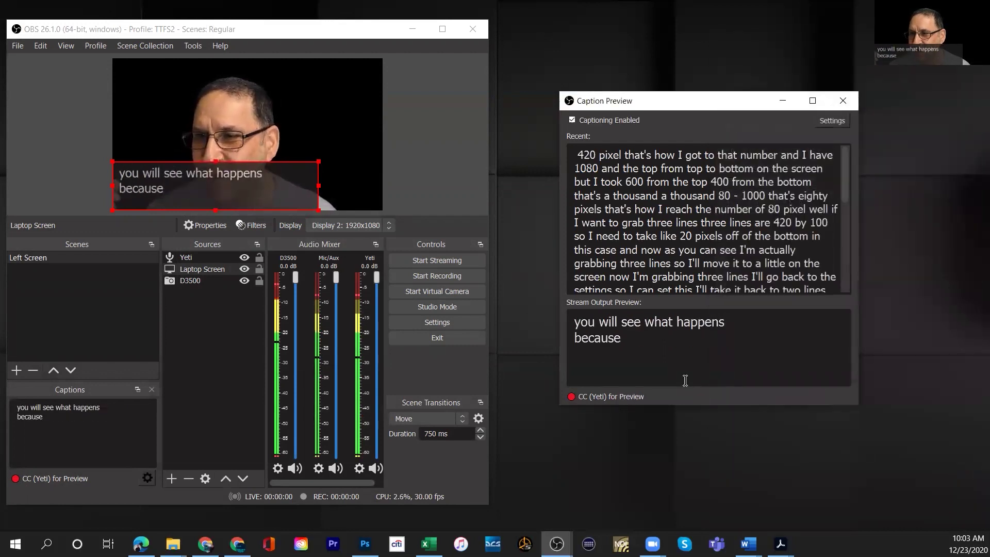